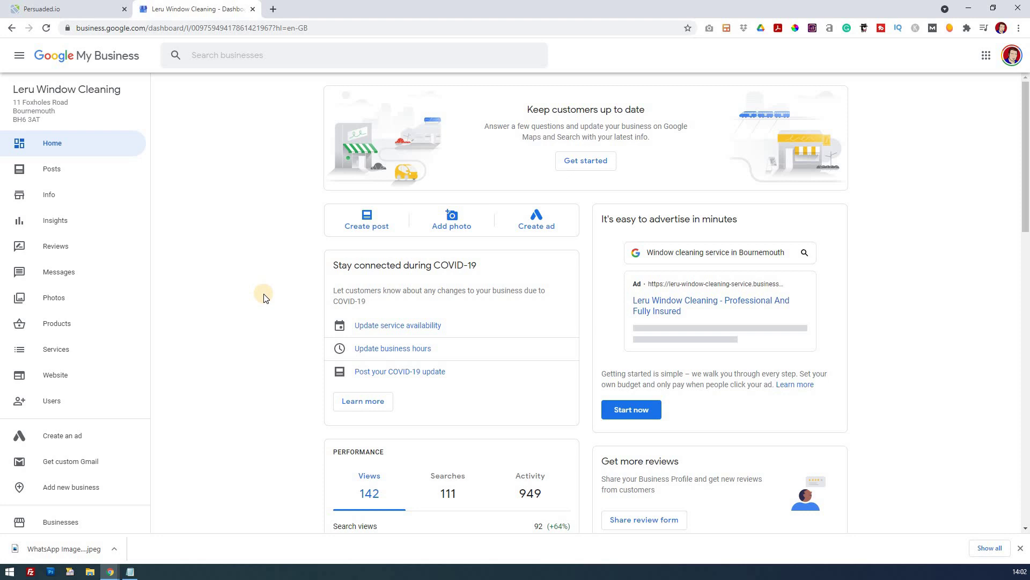
scroll(362, 354, down, 2)
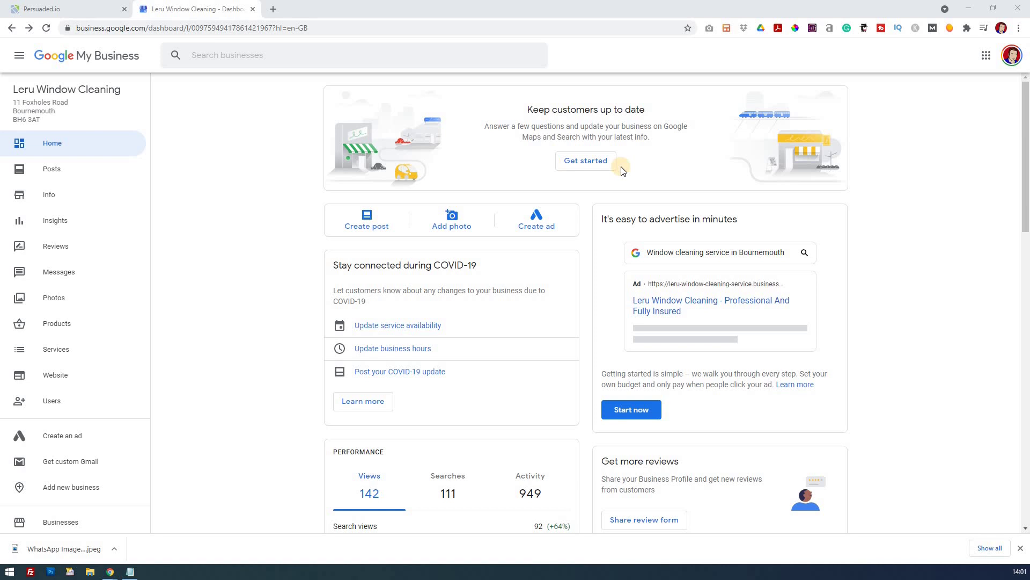
Step: Keep Leru marked open, answer No to onsite services and Yes to online estimates
click(597, 161)
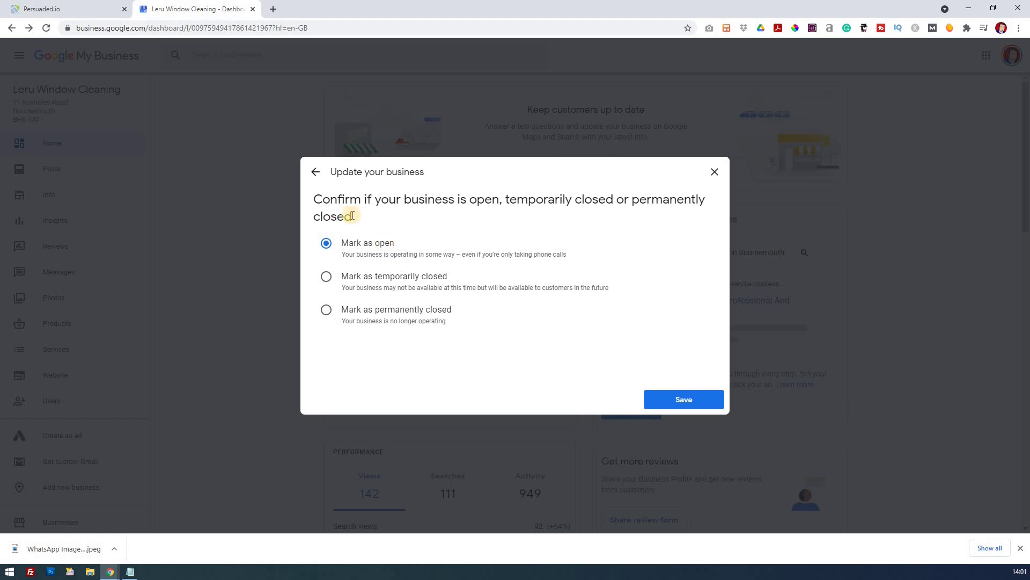
click(694, 400)
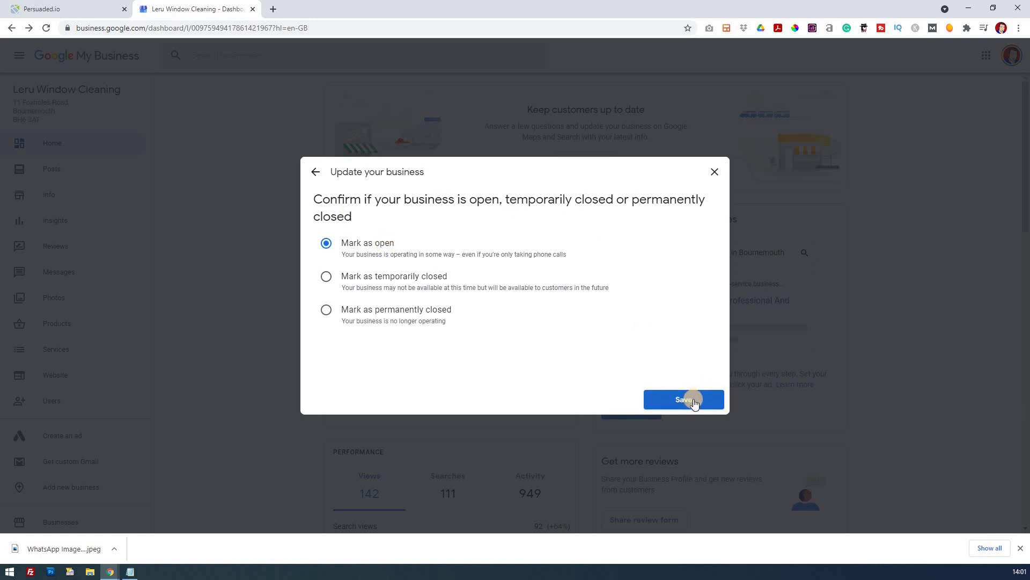
click(687, 399)
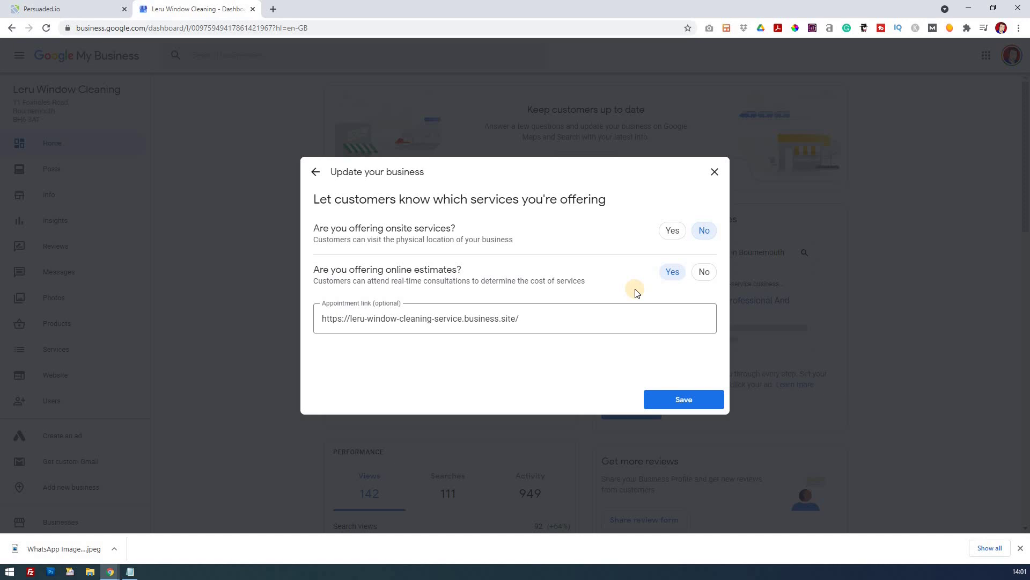
click(673, 395)
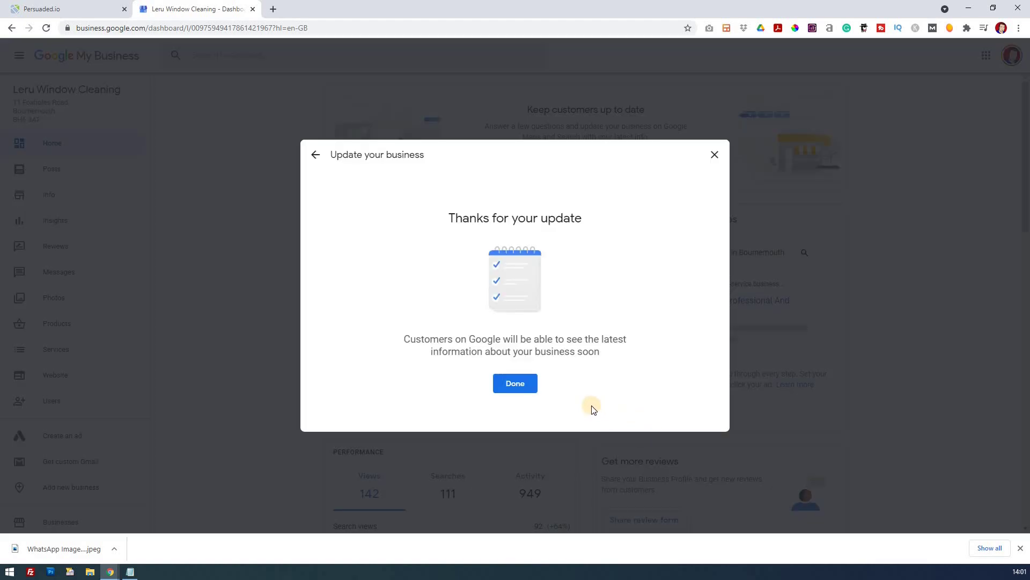
click(524, 390)
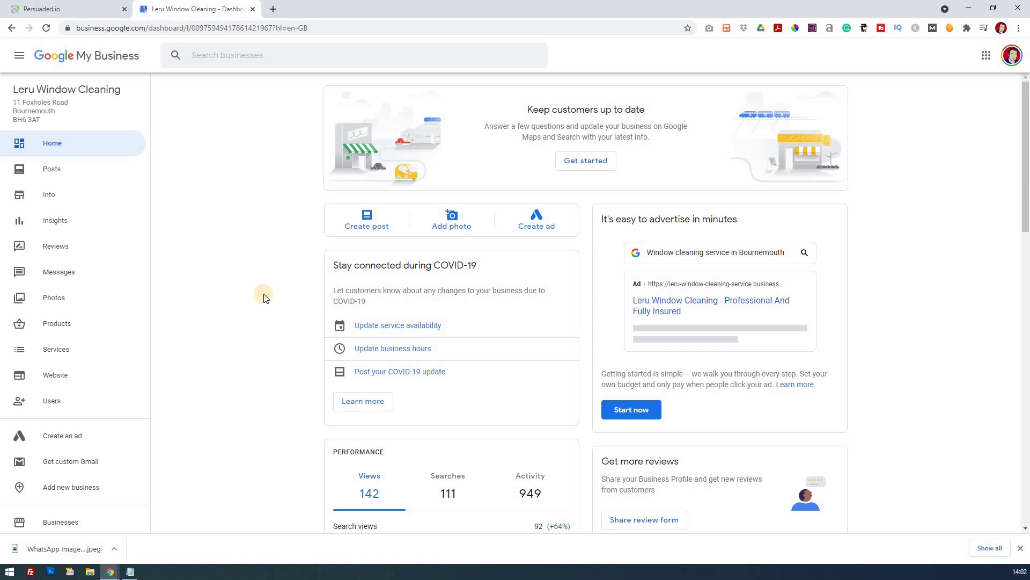
scroll(264, 298, down, 2)
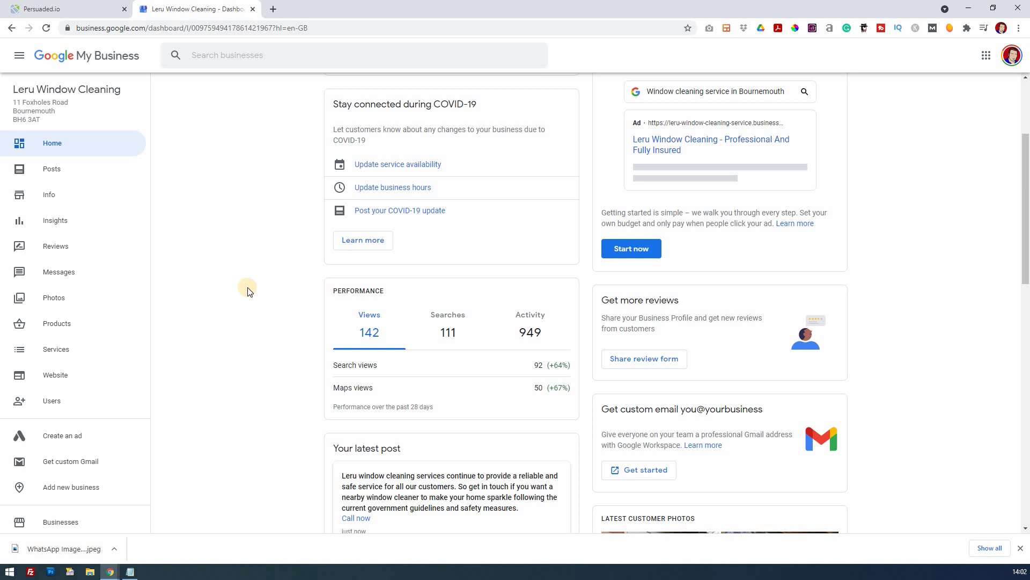
scroll(248, 292, up, 2)
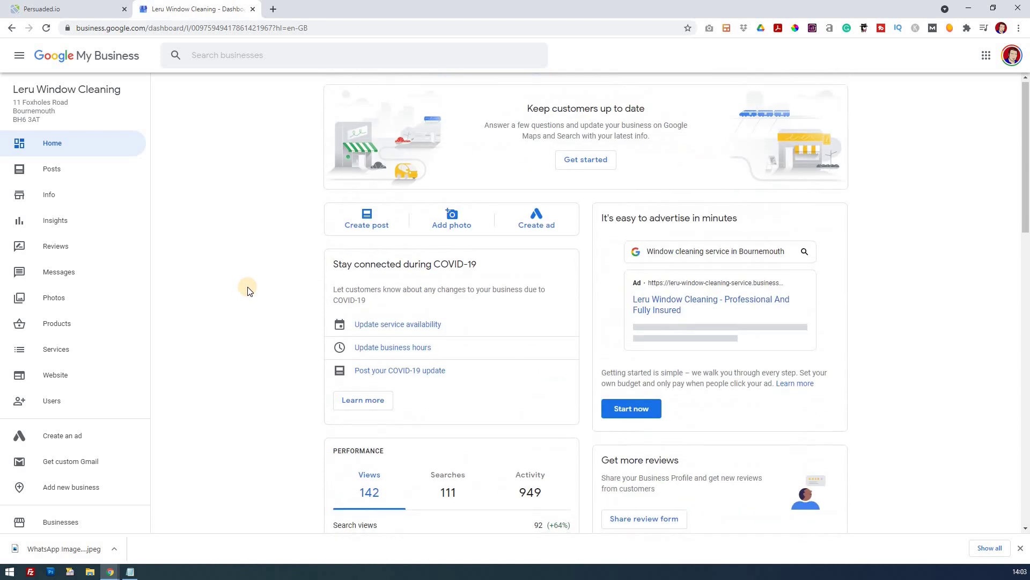
scroll(248, 292, down, 3)
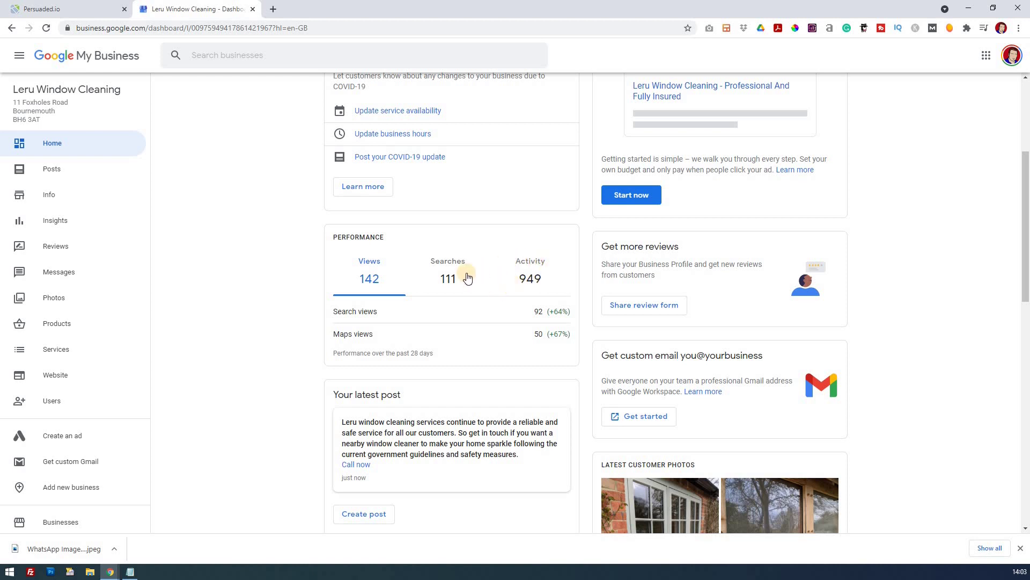
scroll(389, 354, down, 2)
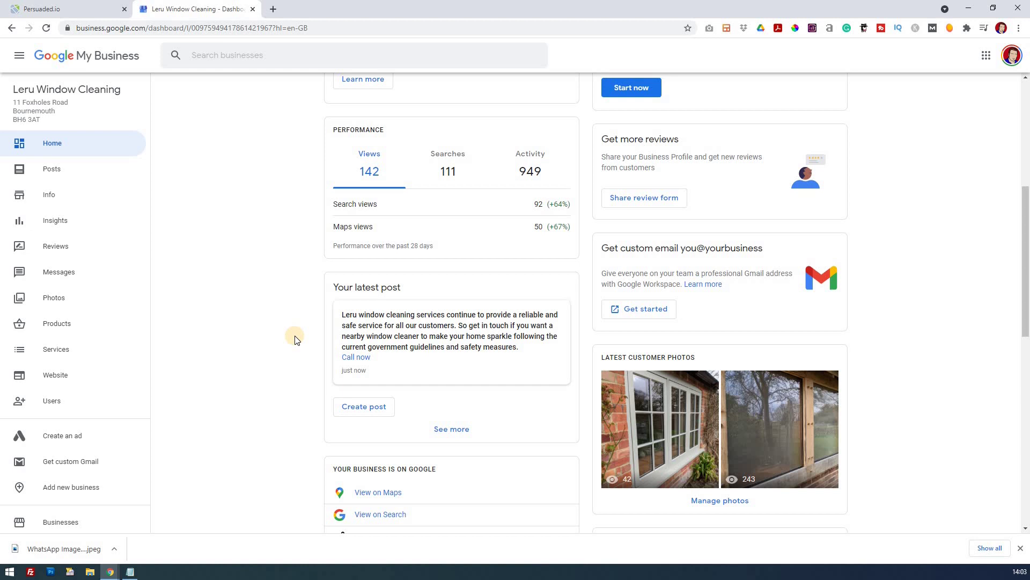
scroll(294, 340, down, 2)
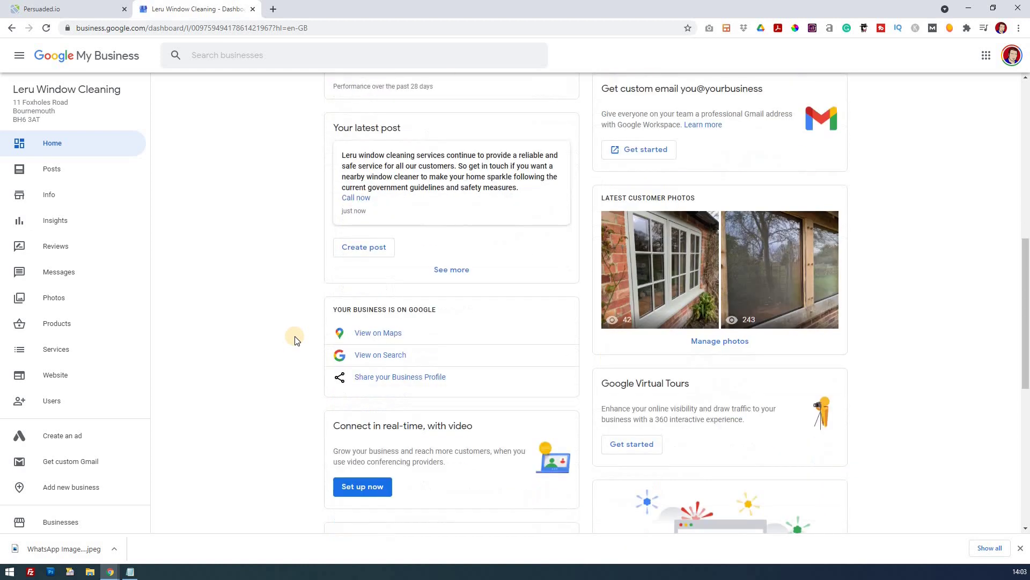
scroll(295, 340, down, 1)
scroll(293, 340, down, 2)
scroll(293, 339, down, 1)
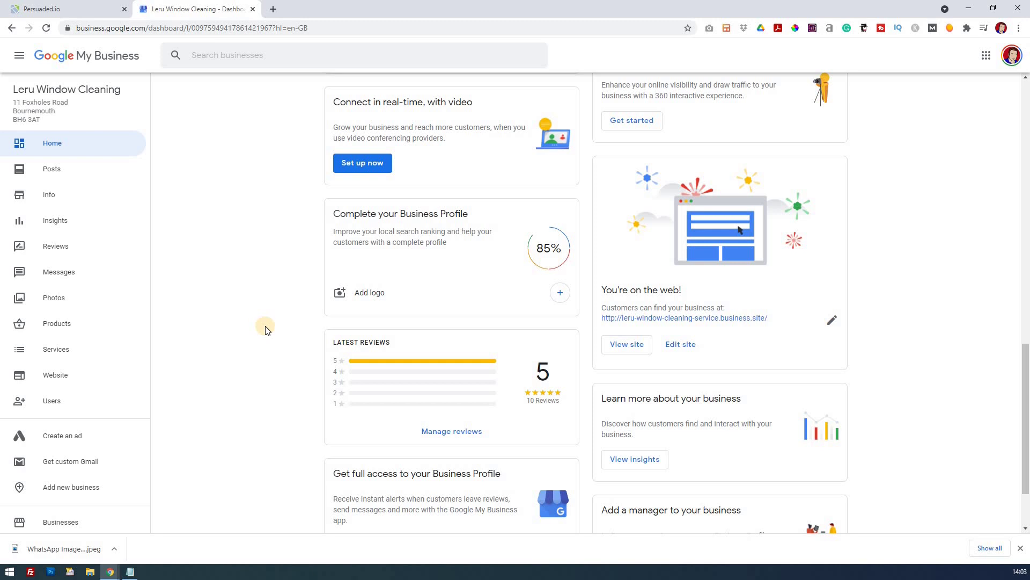
scroll(267, 330, down, 2)
scroll(322, 340, up, 3)
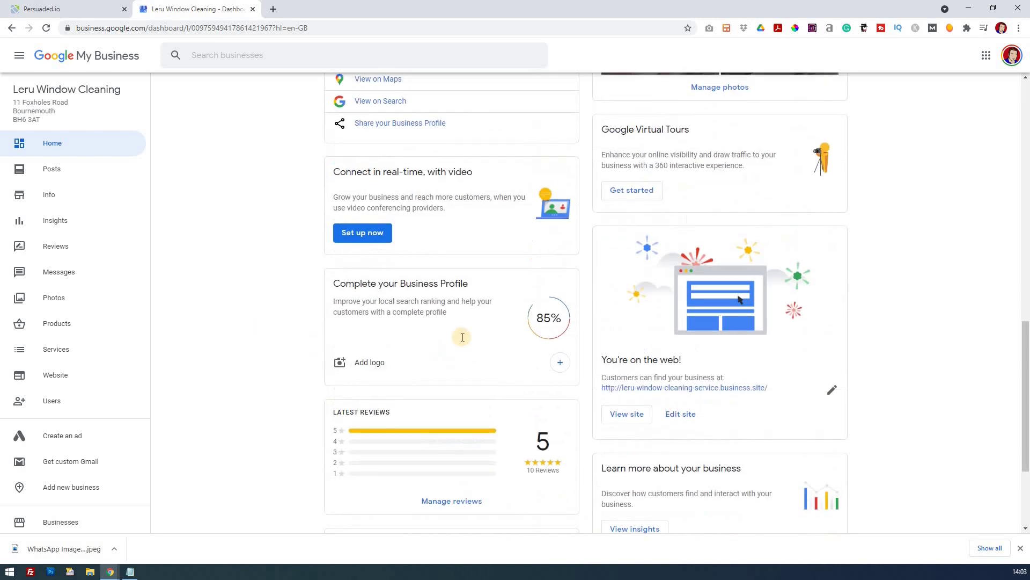
scroll(462, 337, up, 1)
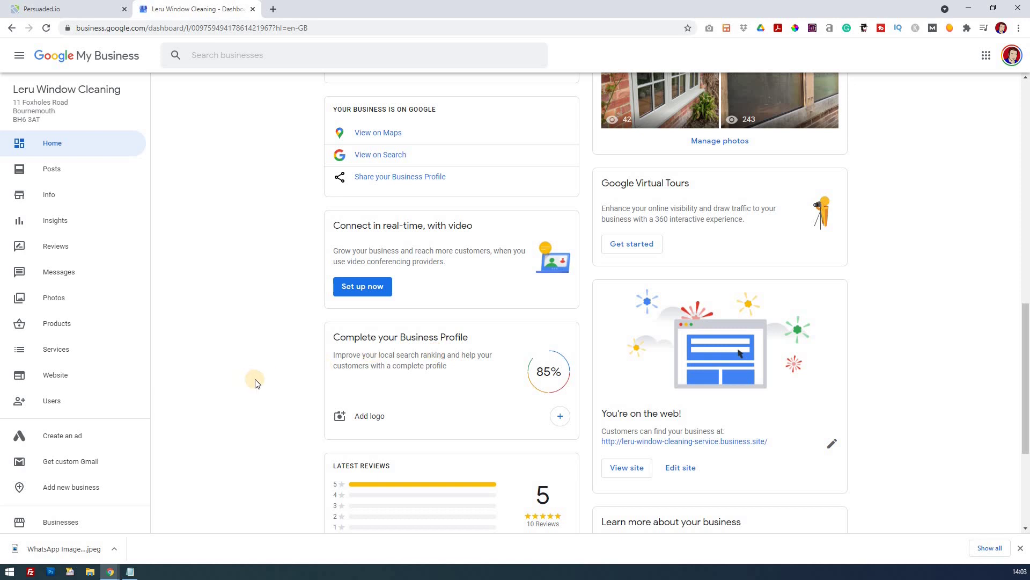
scroll(260, 383, up, 10)
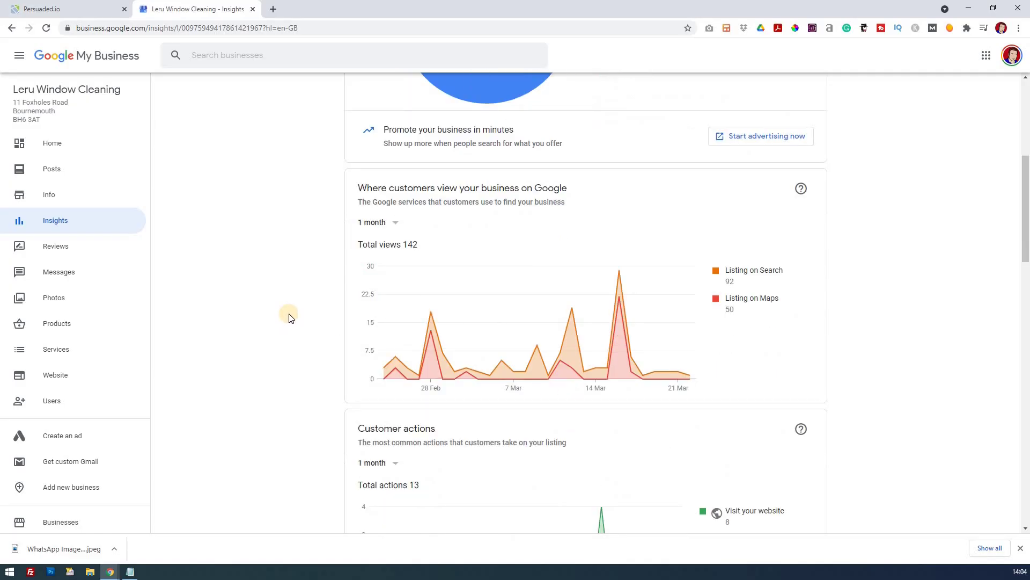
scroll(286, 318, down, 1)
scroll(357, 325, down, 2)
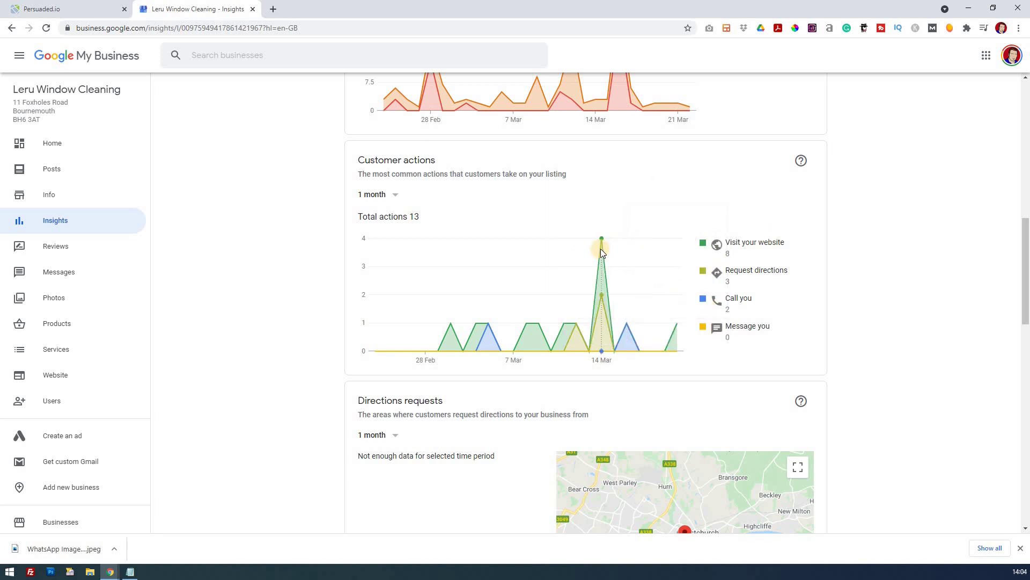
mouse_move(623, 336)
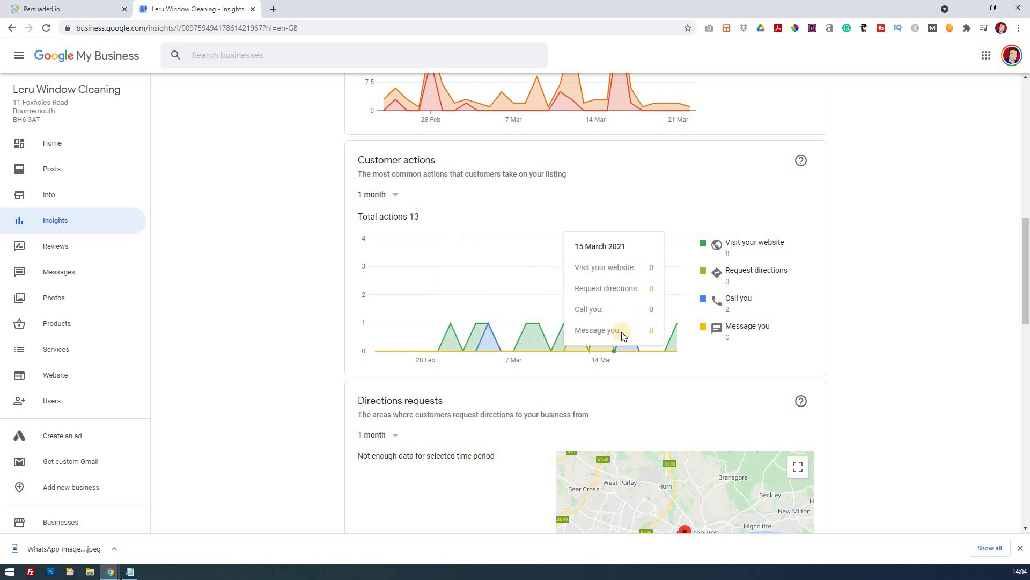
scroll(301, 342, down, 2)
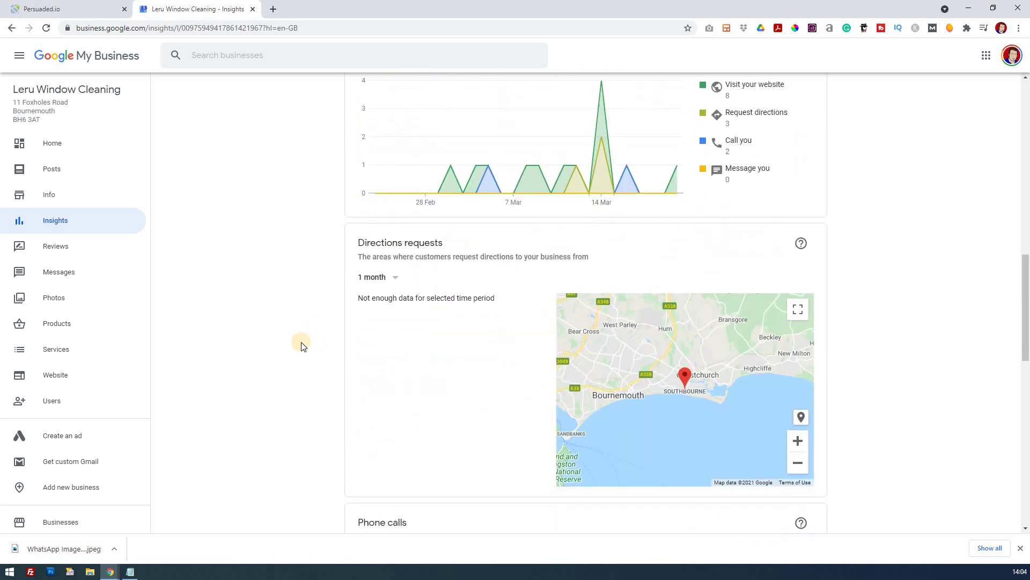
scroll(302, 342, down, 1)
scroll(301, 342, down, 2)
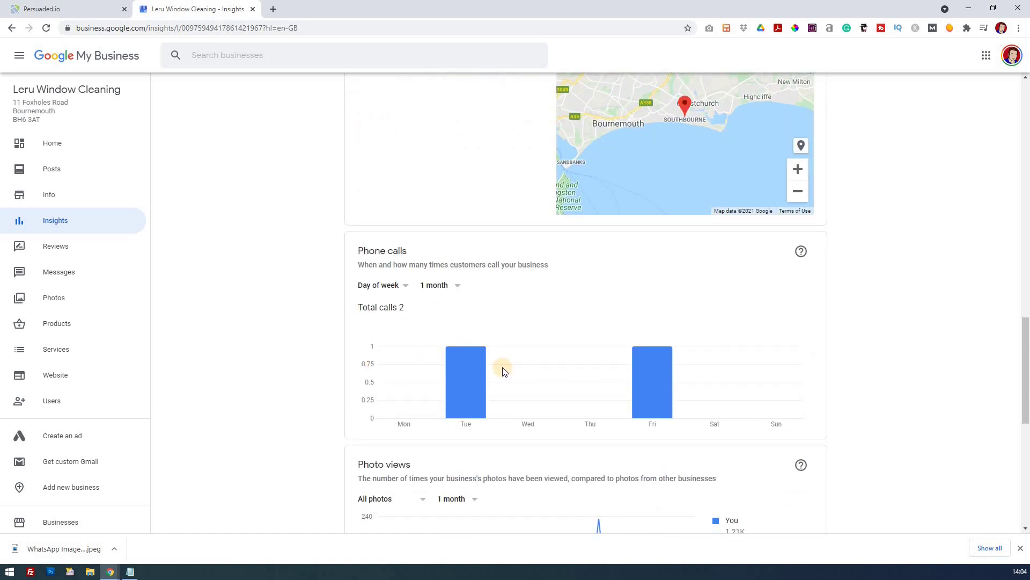
scroll(410, 373, down, 1)
scroll(409, 373, down, 1)
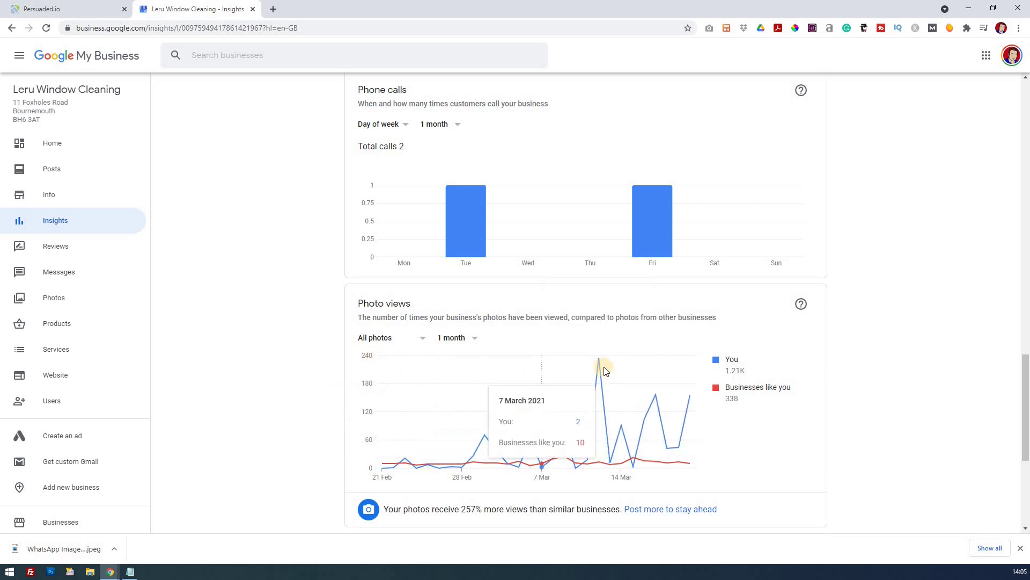
Step: Inspect the photo views chart figures at the peak and at a later date
click(600, 366)
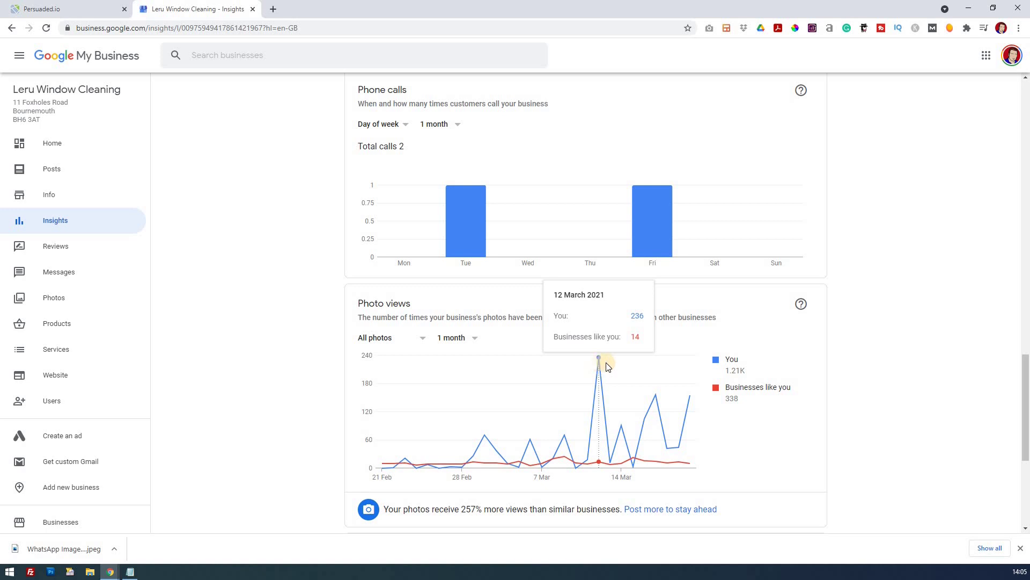
click(681, 400)
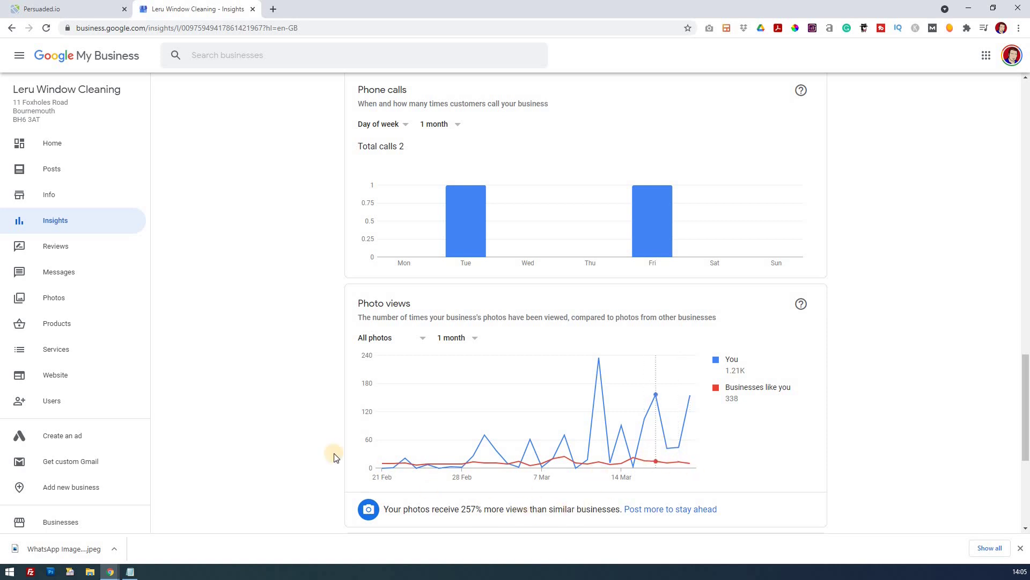
scroll(317, 455, down, 1)
scroll(317, 453, down, 1)
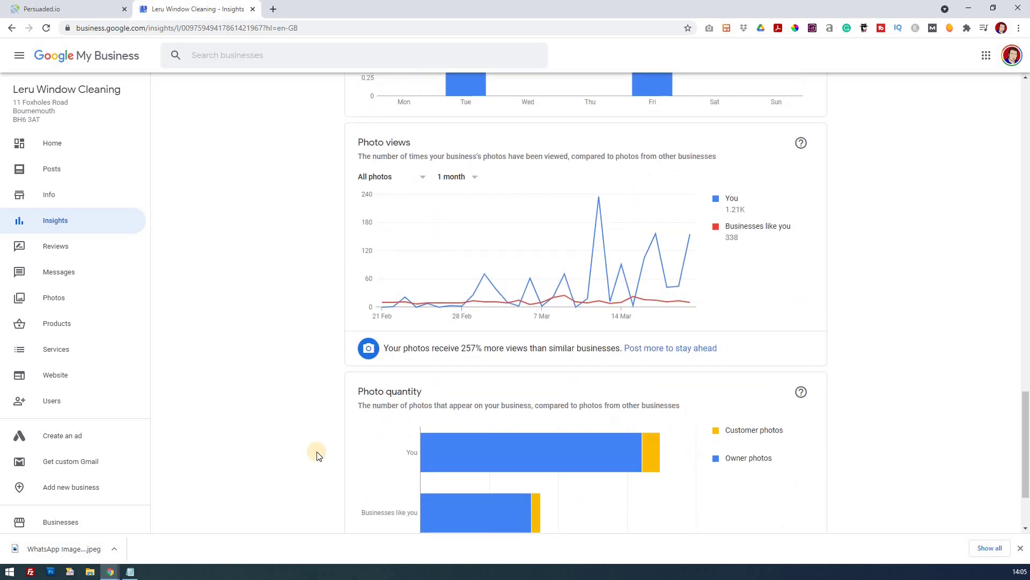
scroll(317, 453, down, 1)
scroll(317, 453, down, 1)
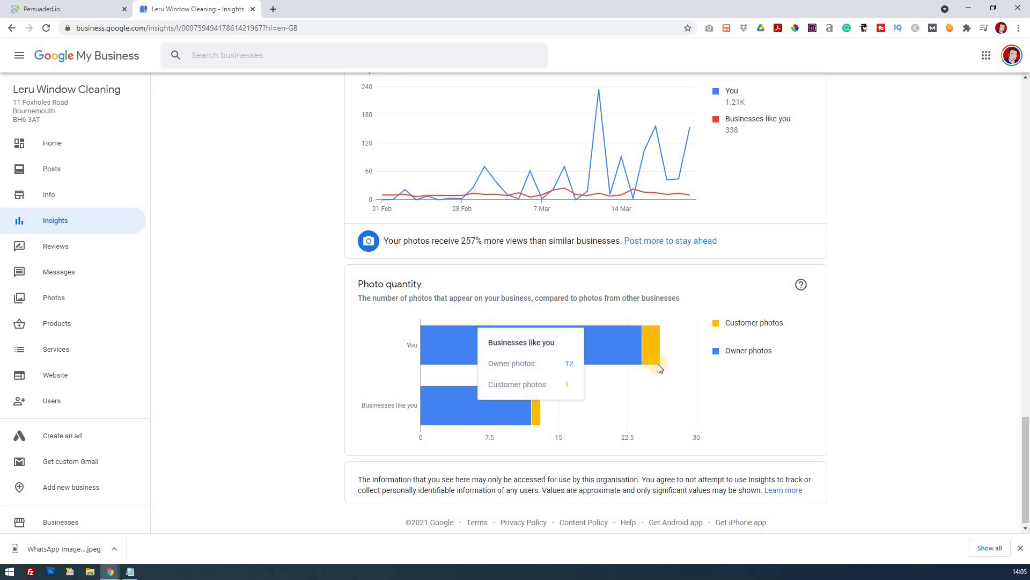
mouse_move(464, 383)
scroll(272, 410, up, 1)
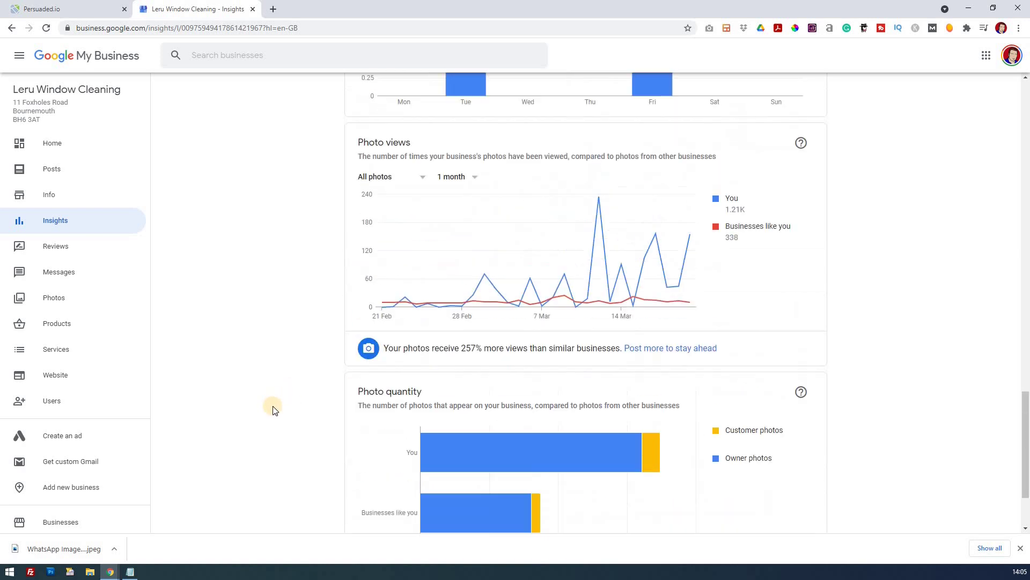
scroll(272, 410, up, 1)
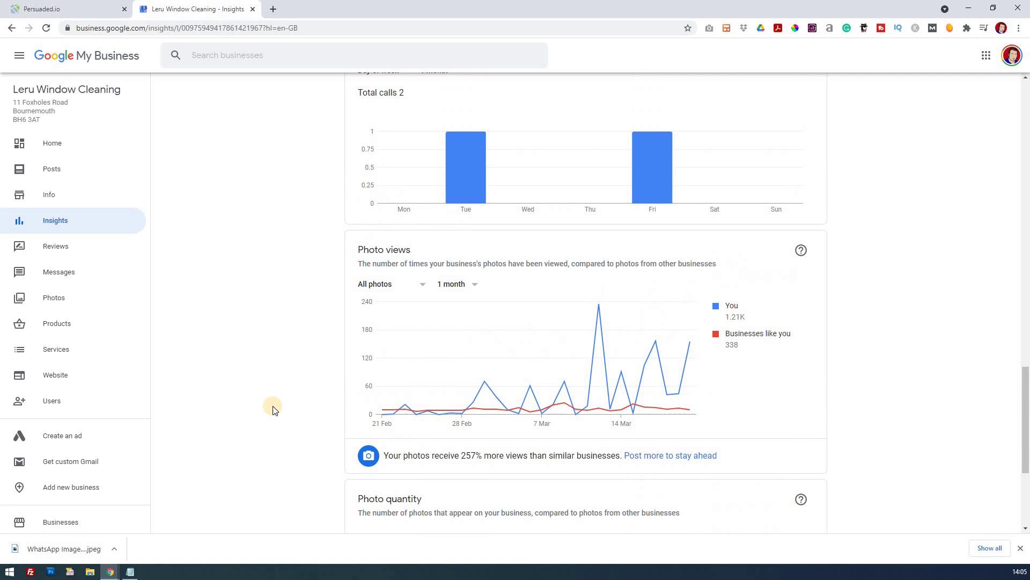
scroll(272, 409, up, 2)
scroll(272, 410, up, 2)
scroll(272, 410, up, 3)
scroll(272, 410, up, 2)
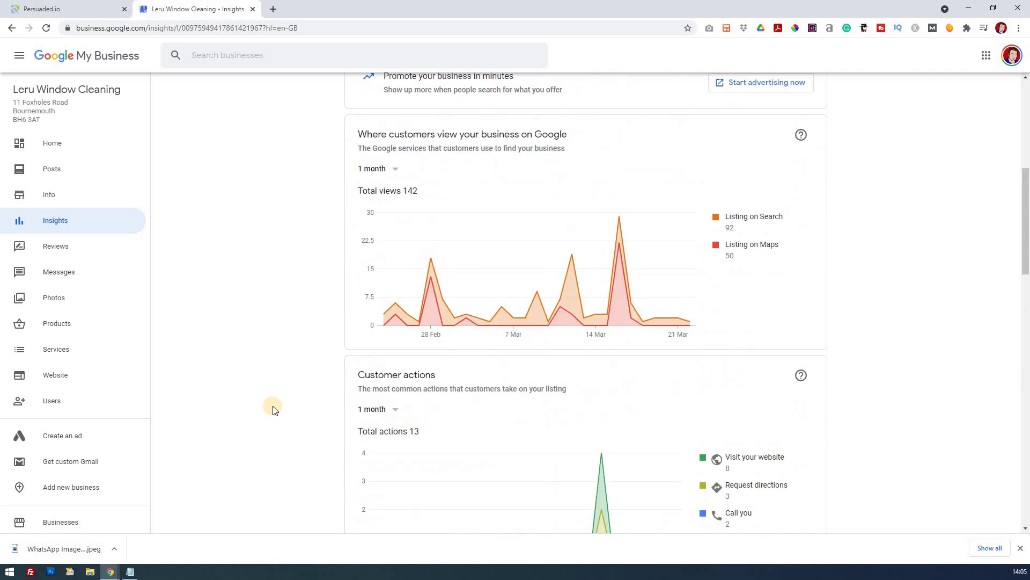
scroll(272, 410, up, 2)
scroll(272, 410, up, 2)
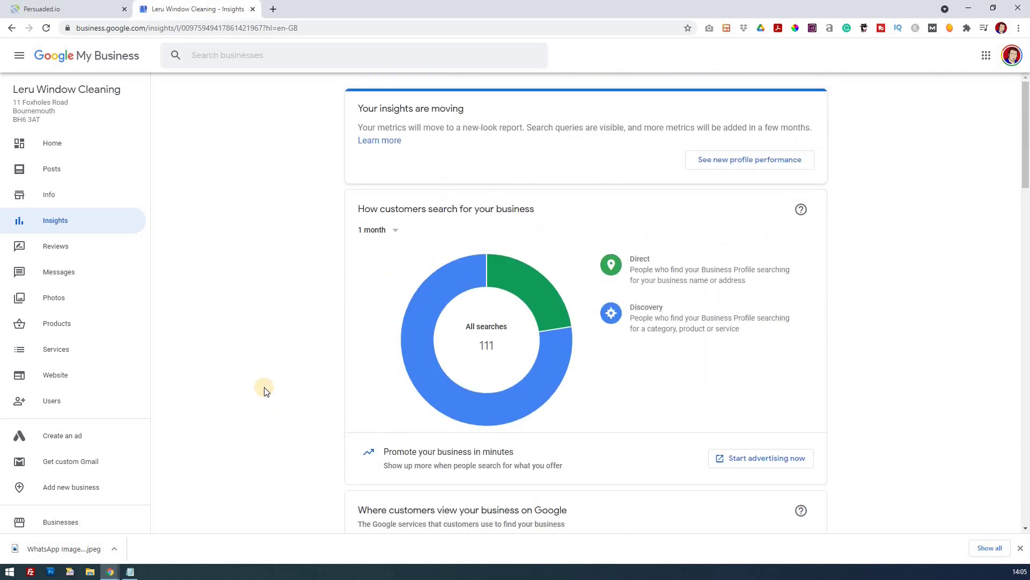
Step: Open the new profile performance report and expand the searches breakdown showing 'leru'
click(761, 159)
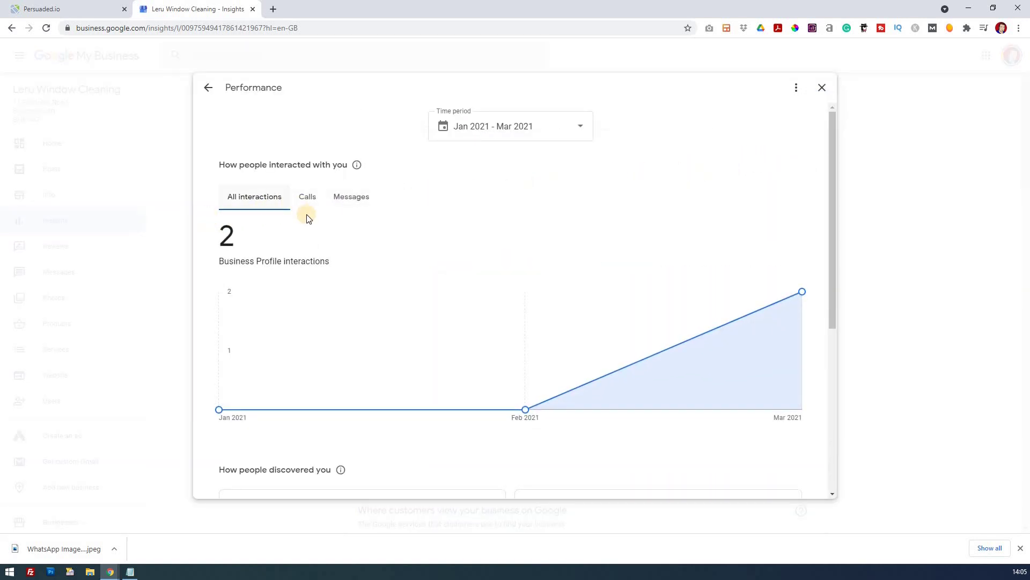
scroll(307, 217, down, 1)
scroll(307, 216, down, 1)
scroll(307, 217, down, 1)
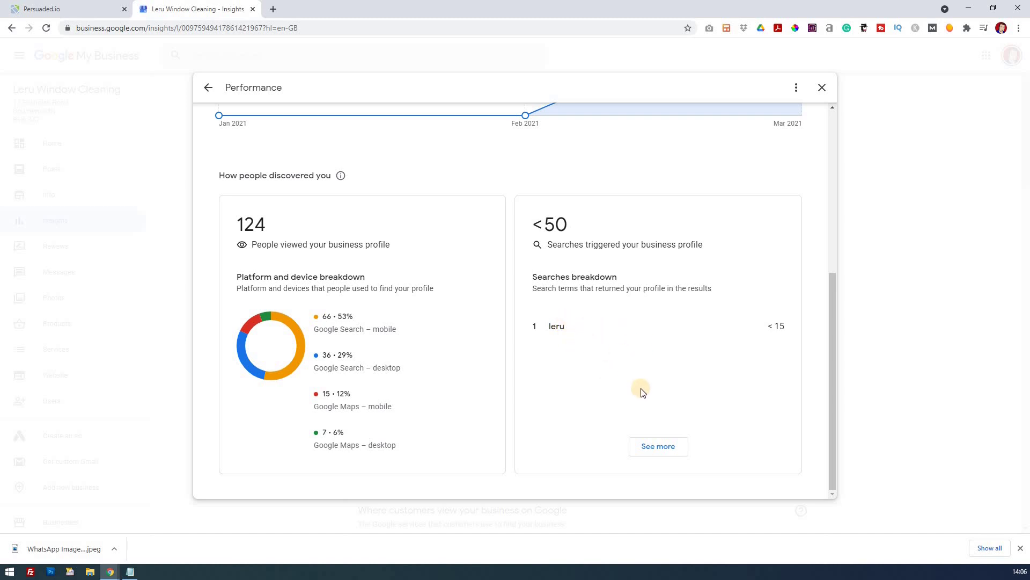
click(666, 449)
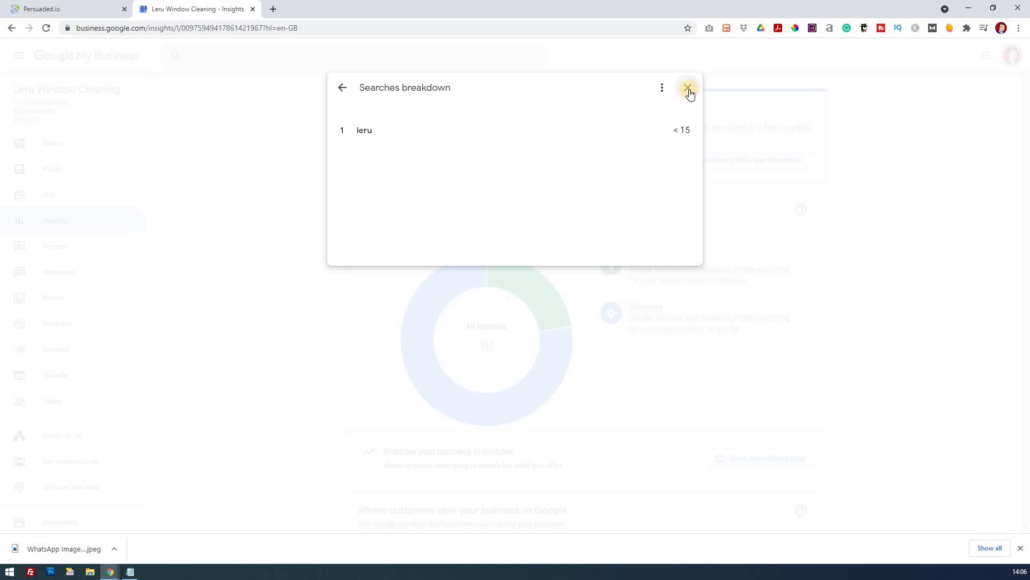
Step: Dismiss the Searches breakdown dialog to get back to the Insights charts
click(281, 186)
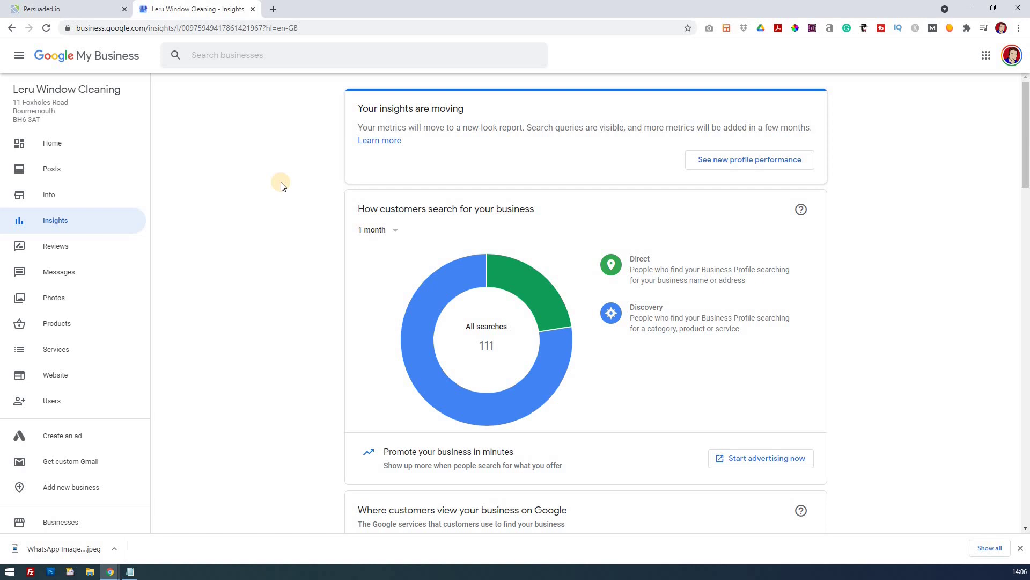
Step: View the 'bournemouth window cleaning services' scan map in Persuaded.io, then return to Google My Business
click(94, 12)
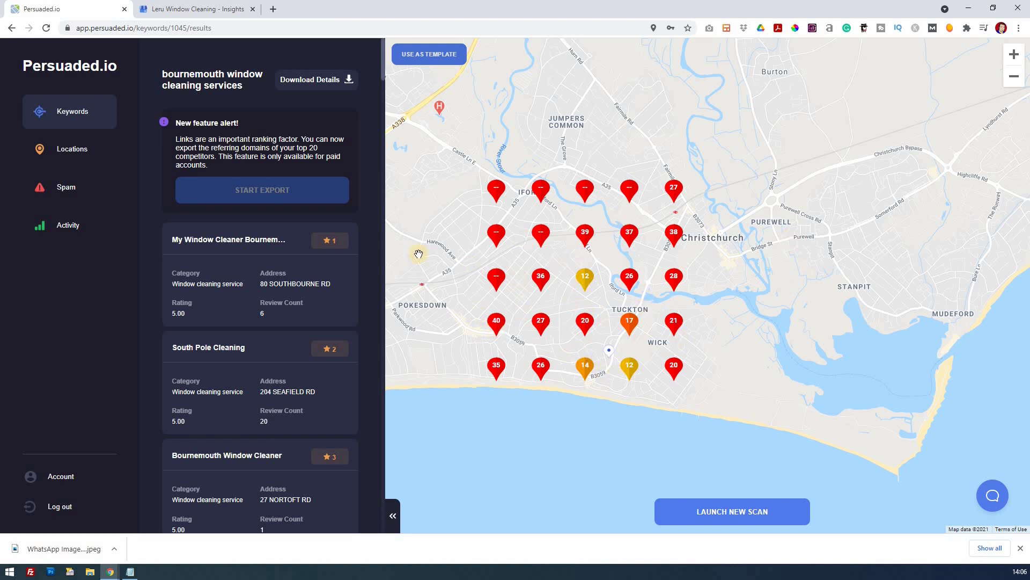
click(73, 111)
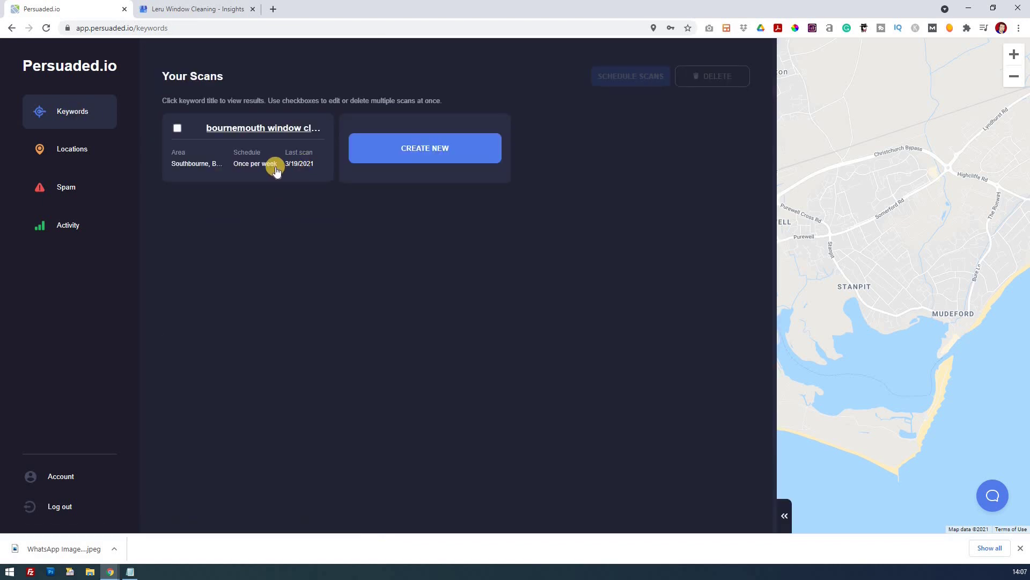
click(783, 519)
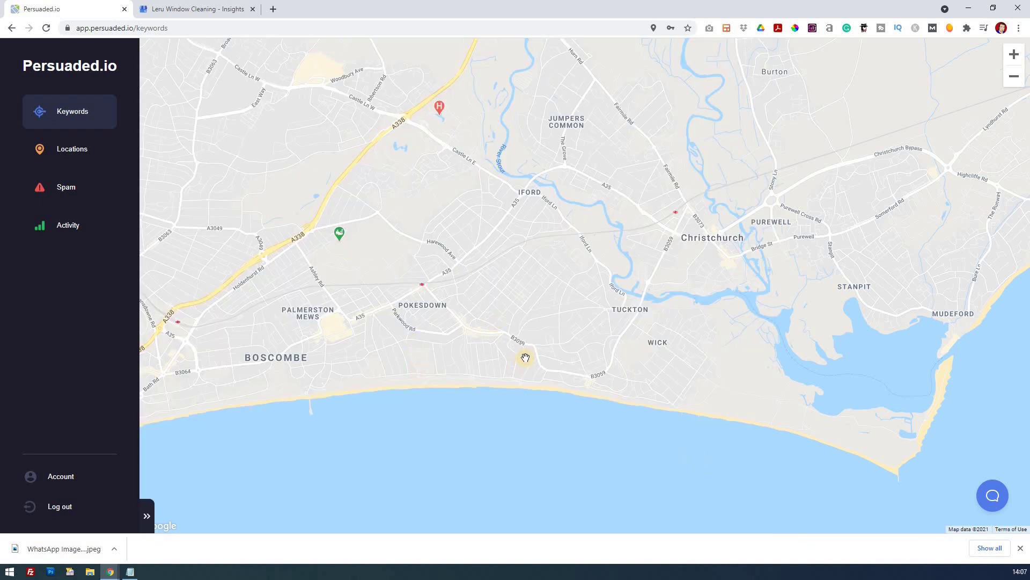
scroll(489, 346, down, 2)
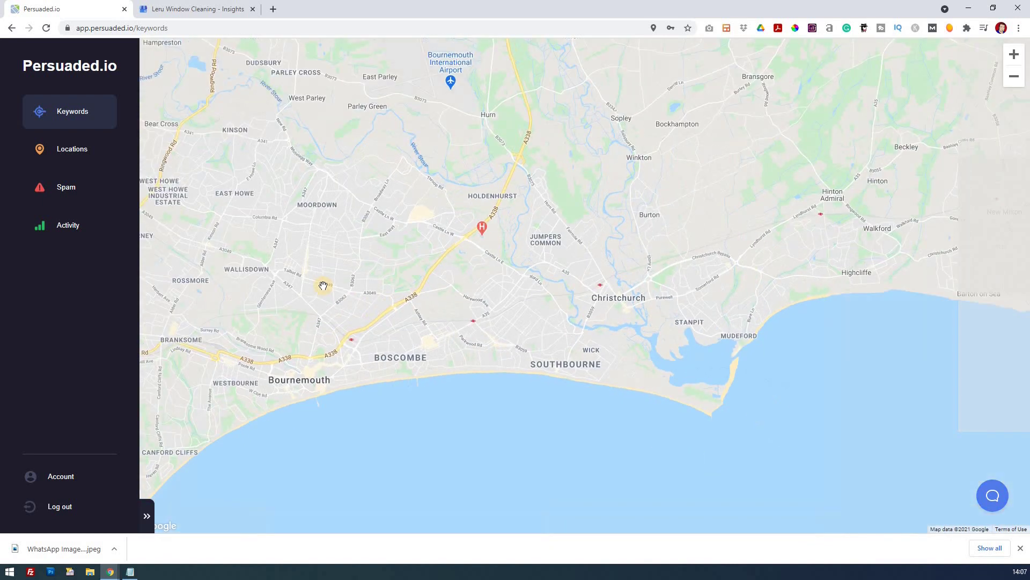
click(108, 120)
click(273, 130)
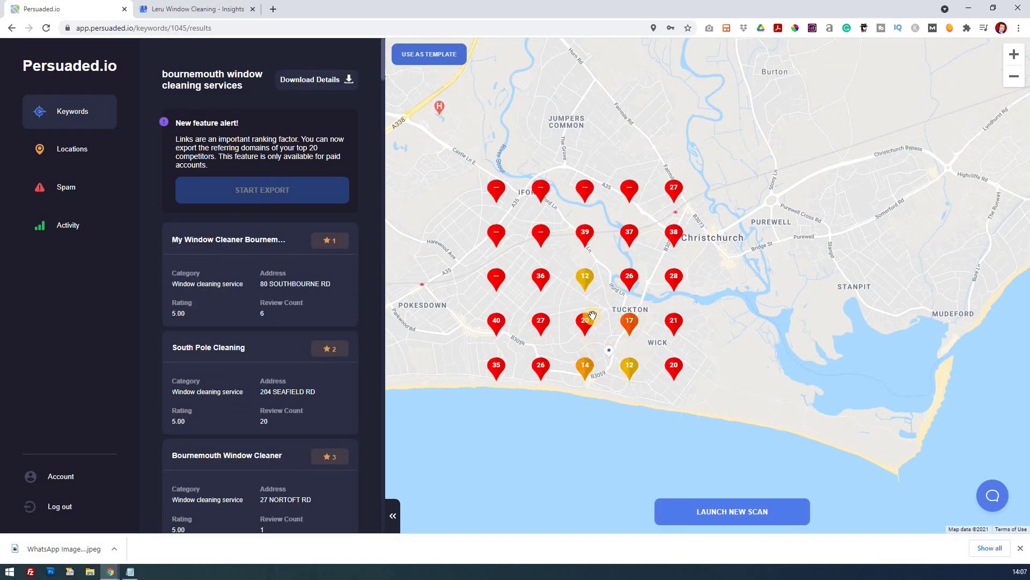
scroll(597, 342, down, 2)
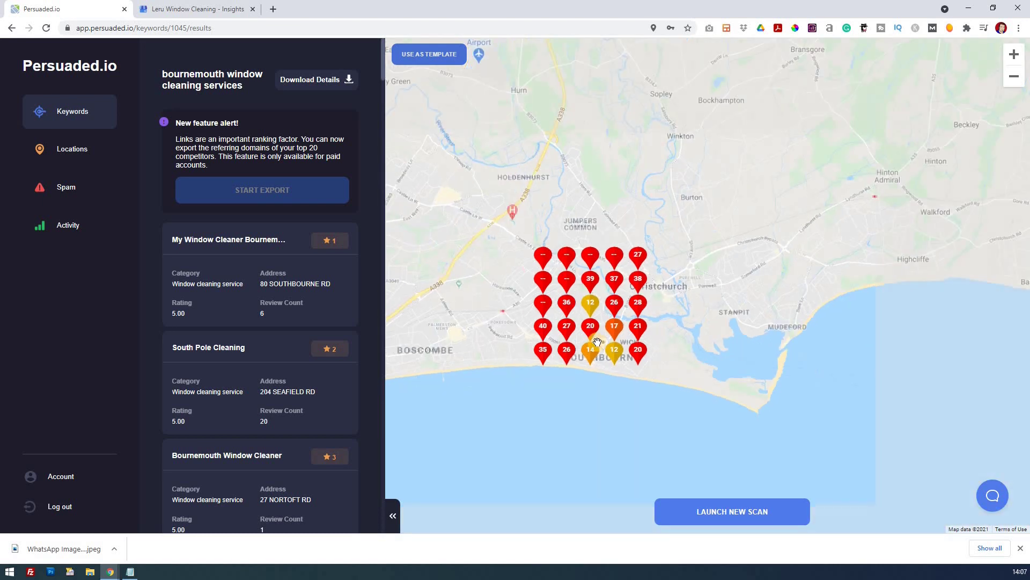
scroll(598, 342, up, 1)
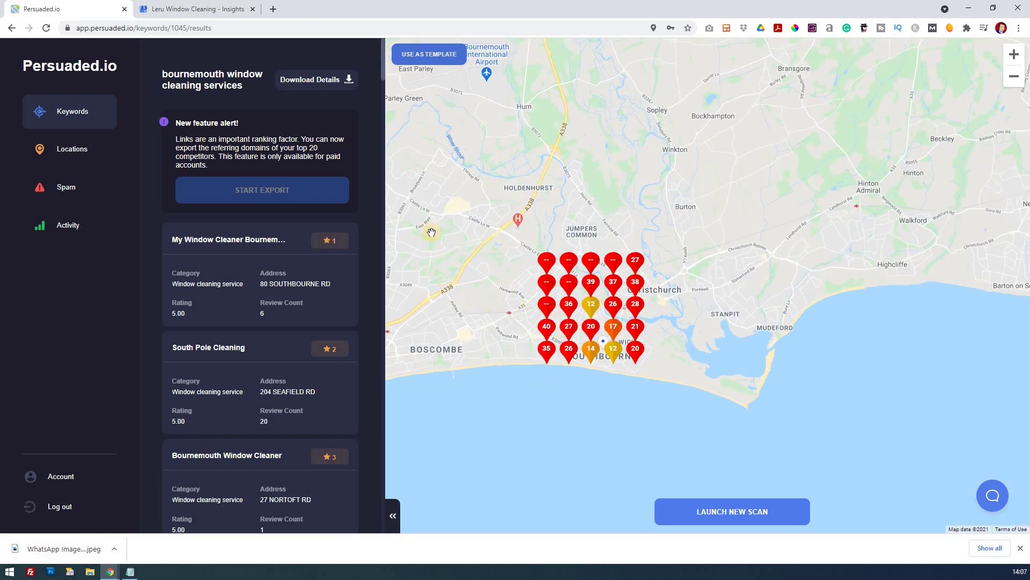
click(203, 9)
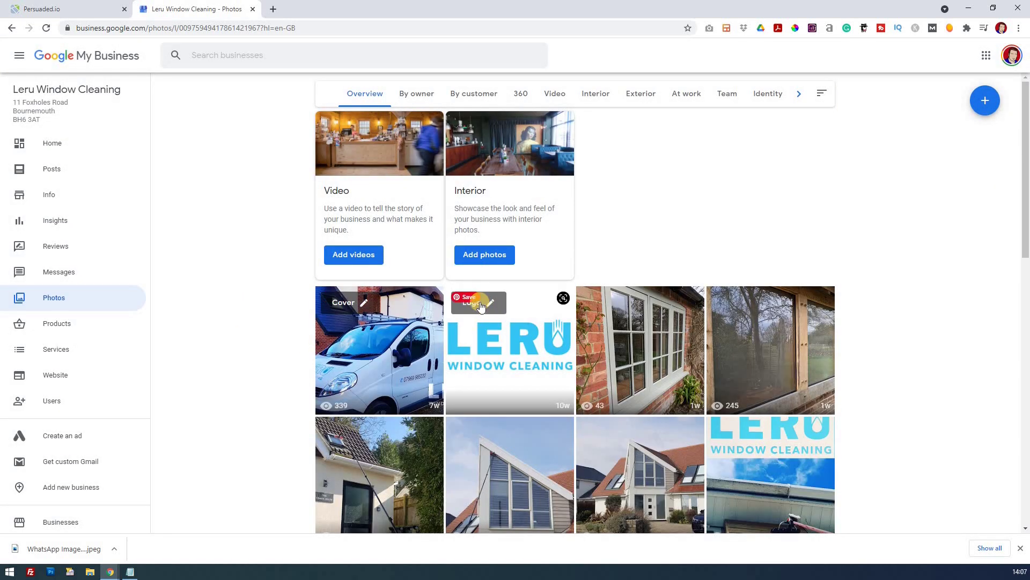
Step: Go to the Photos section listing the existing cover photo, logo and job photos
click(356, 259)
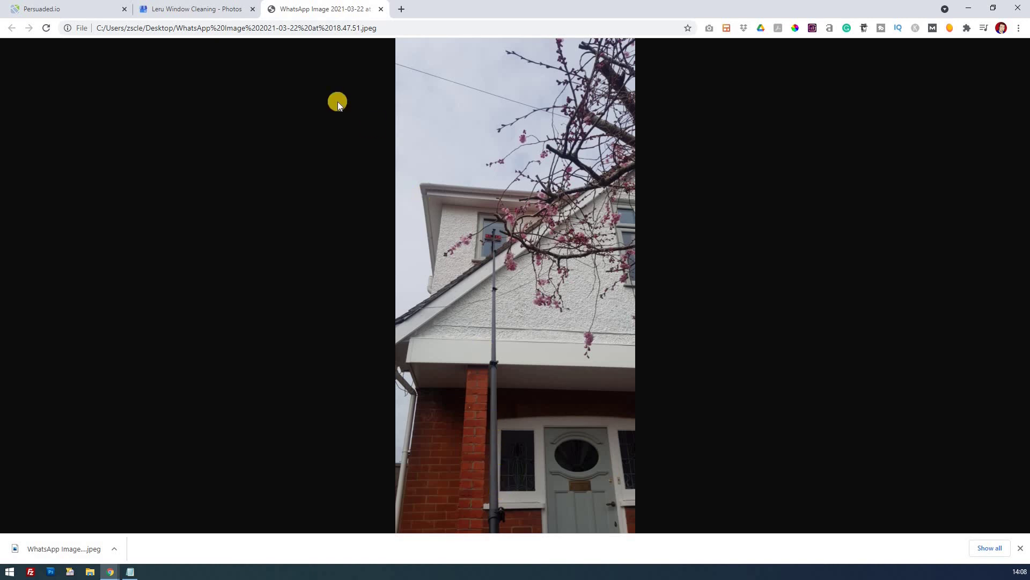
Step: Upload the WhatsApp photo of the white house with pink blossom
click(201, 12)
click(982, 103)
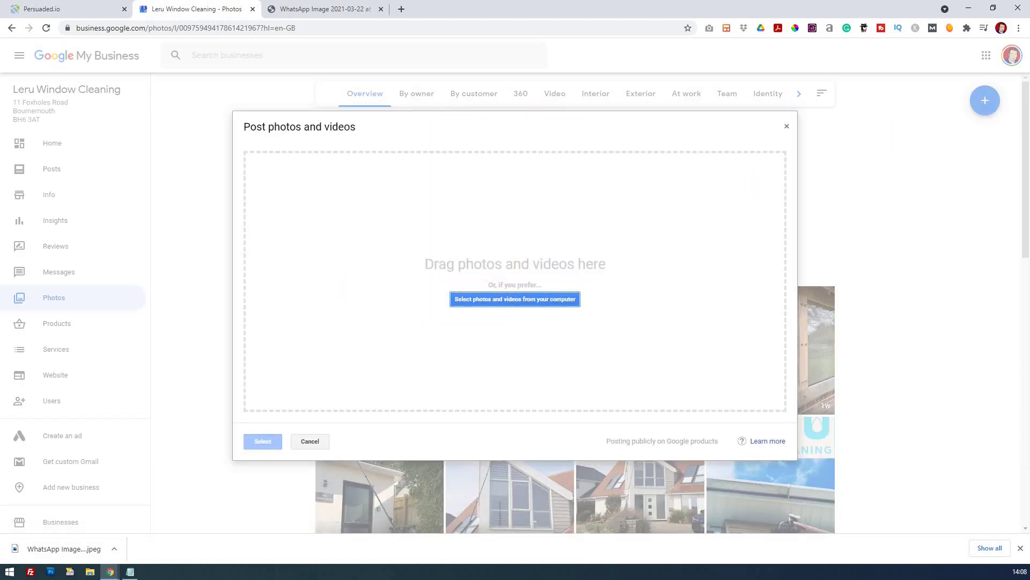
drag(63, 548, 569, 262)
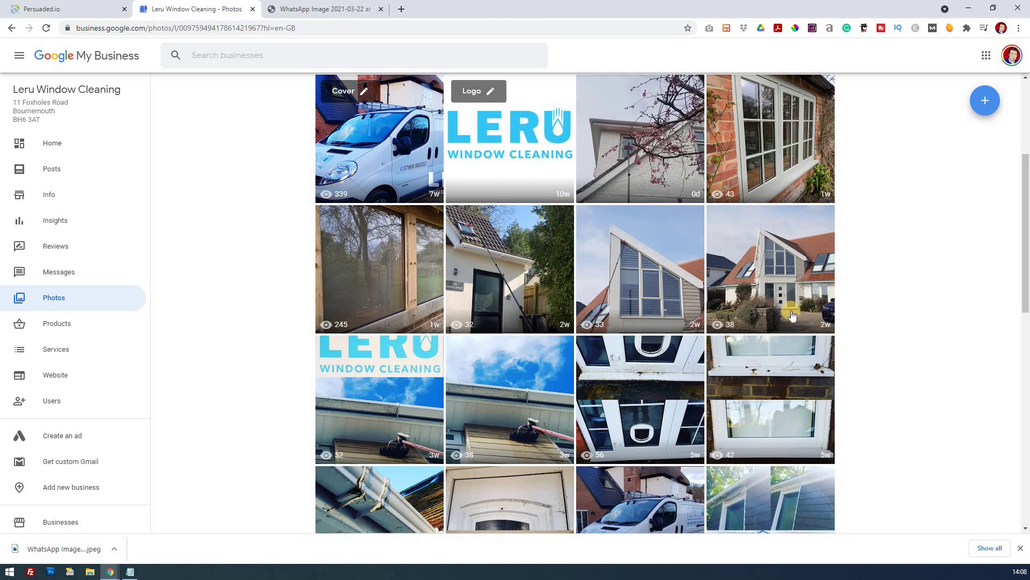
mouse_move(509, 399)
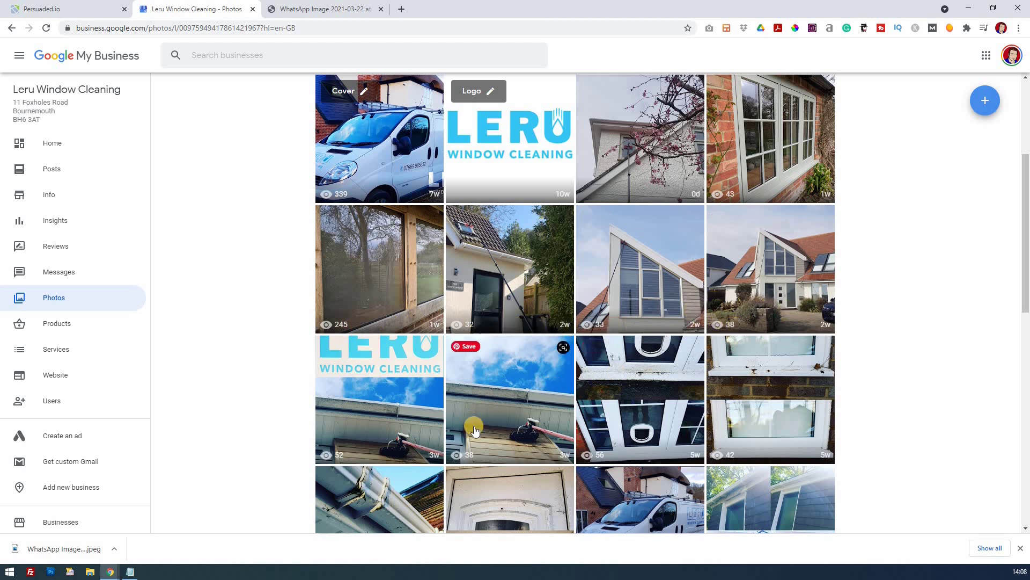
scroll(727, 417, down, 2)
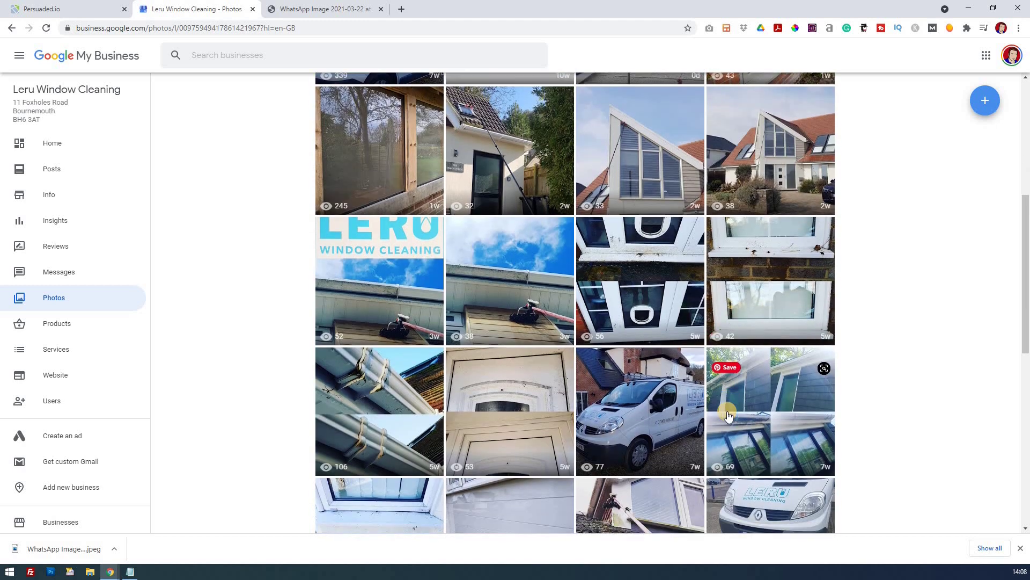
scroll(727, 403, down, 1)
scroll(386, 361, down, 2)
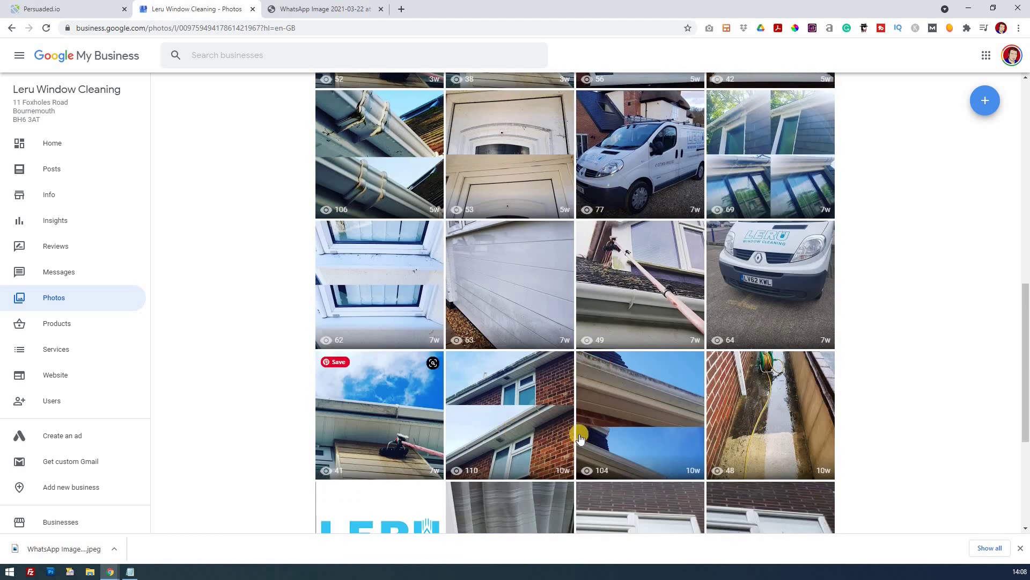
scroll(576, 430, down, 1)
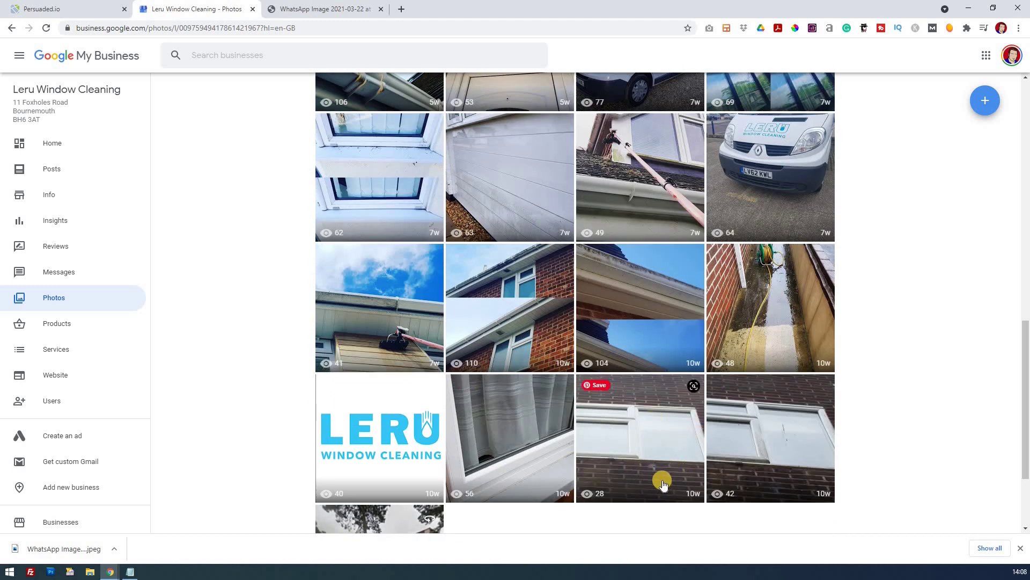
scroll(466, 465, down, 1)
scroll(463, 463, down, 1)
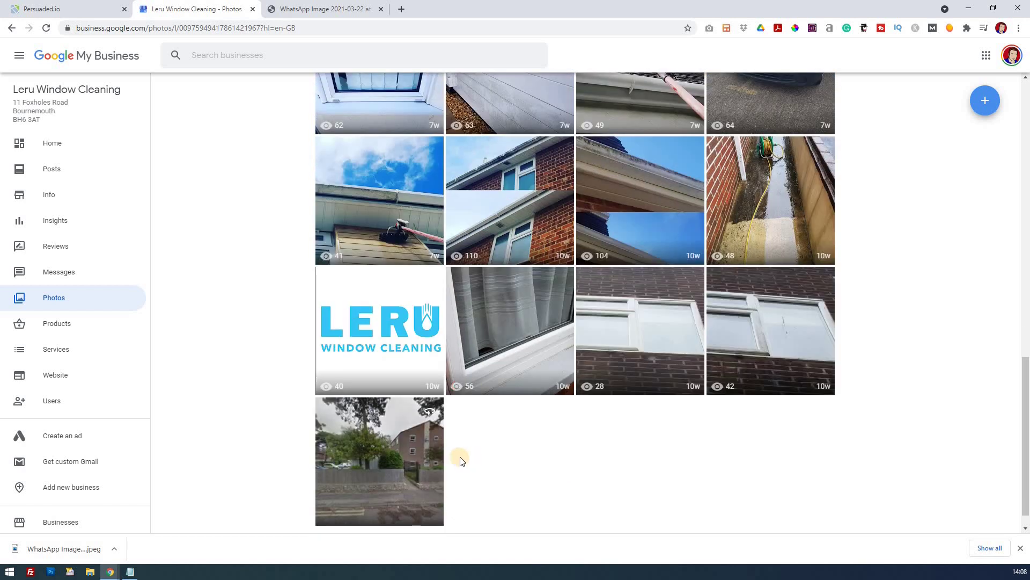
scroll(545, 430, up, 3)
scroll(560, 392, up, 3)
scroll(561, 391, up, 1)
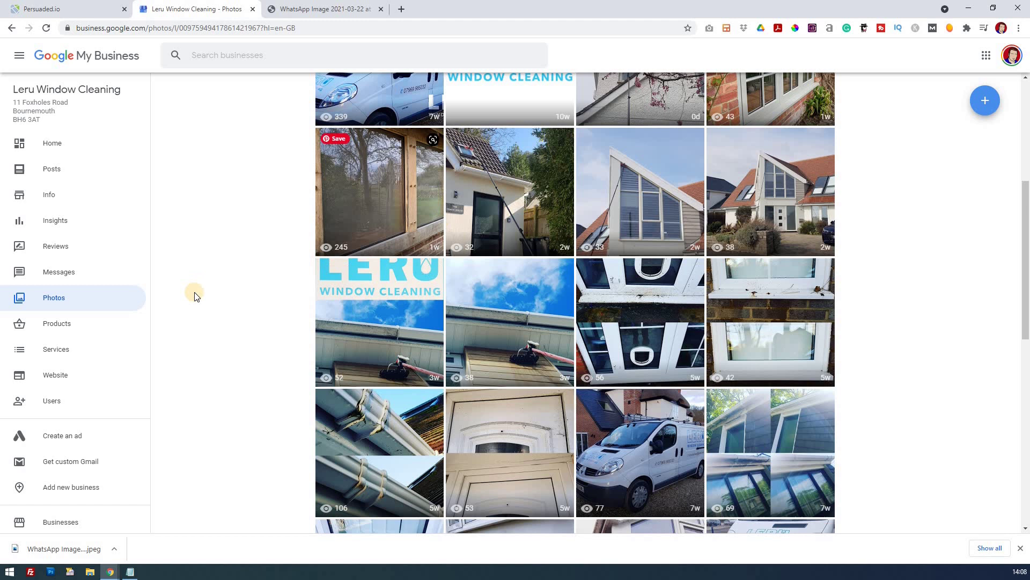
scroll(215, 300, up, 1)
scroll(214, 300, up, 2)
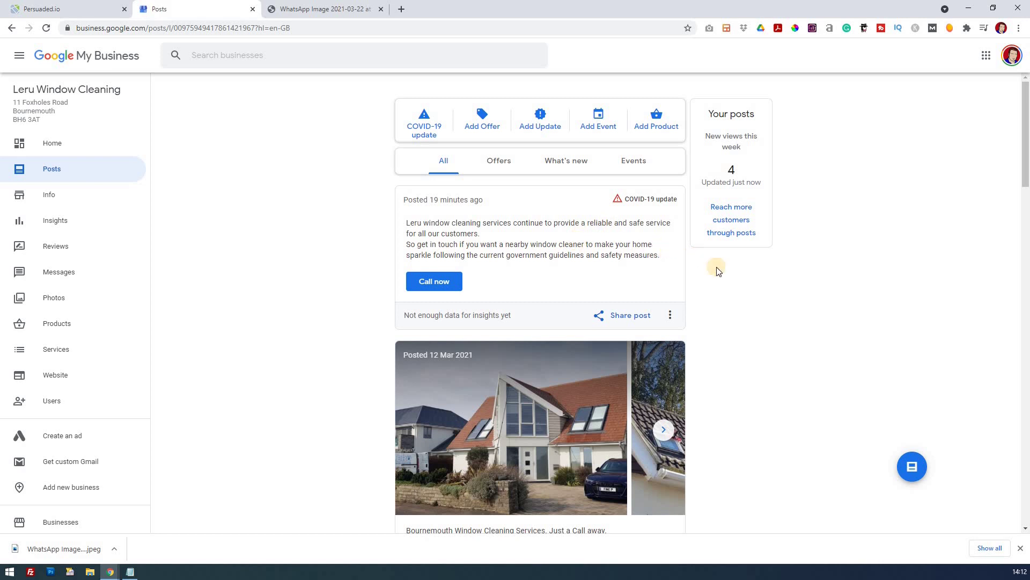
scroll(742, 277, down, 2)
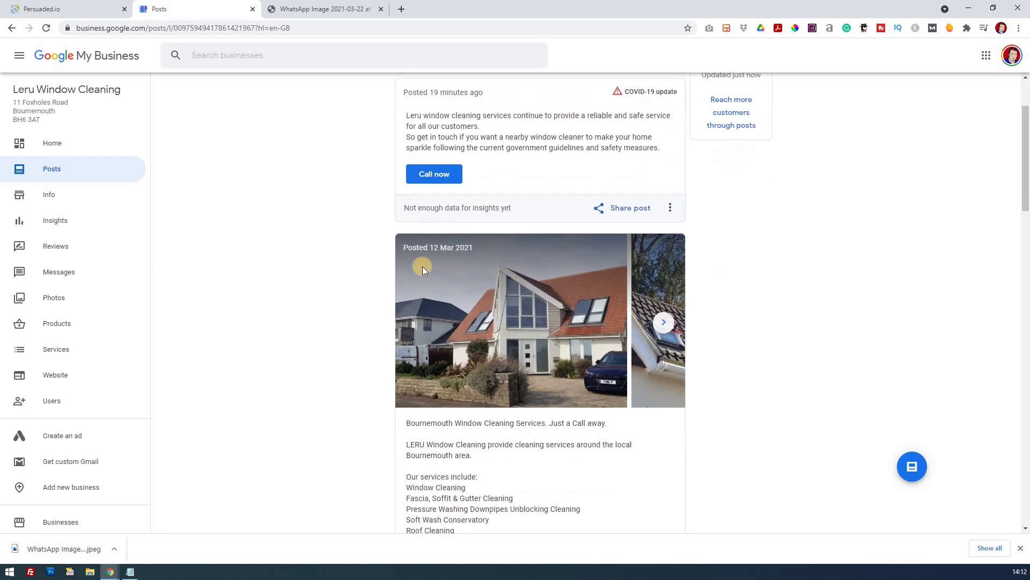
click(665, 325)
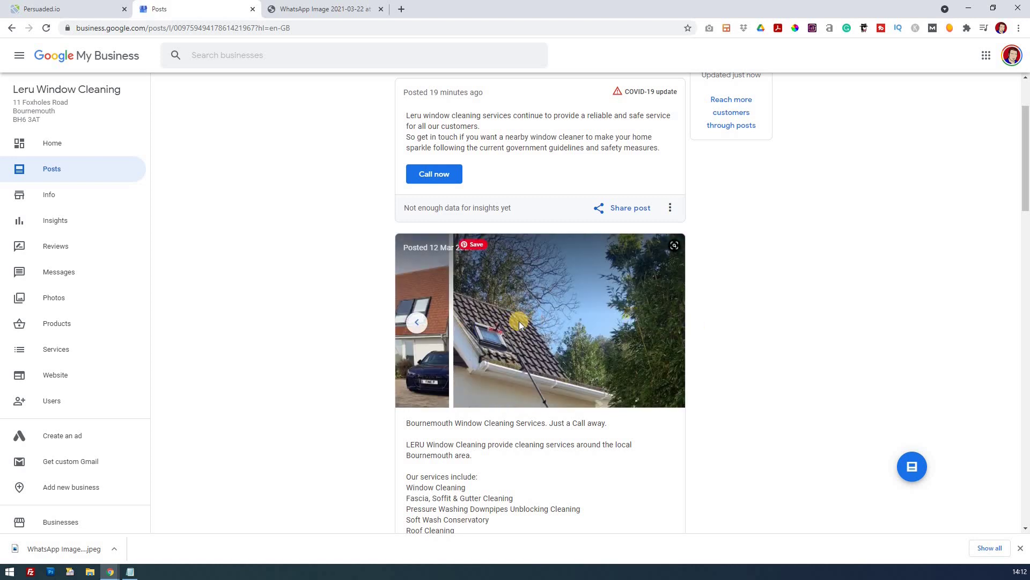
scroll(745, 350, down, 2)
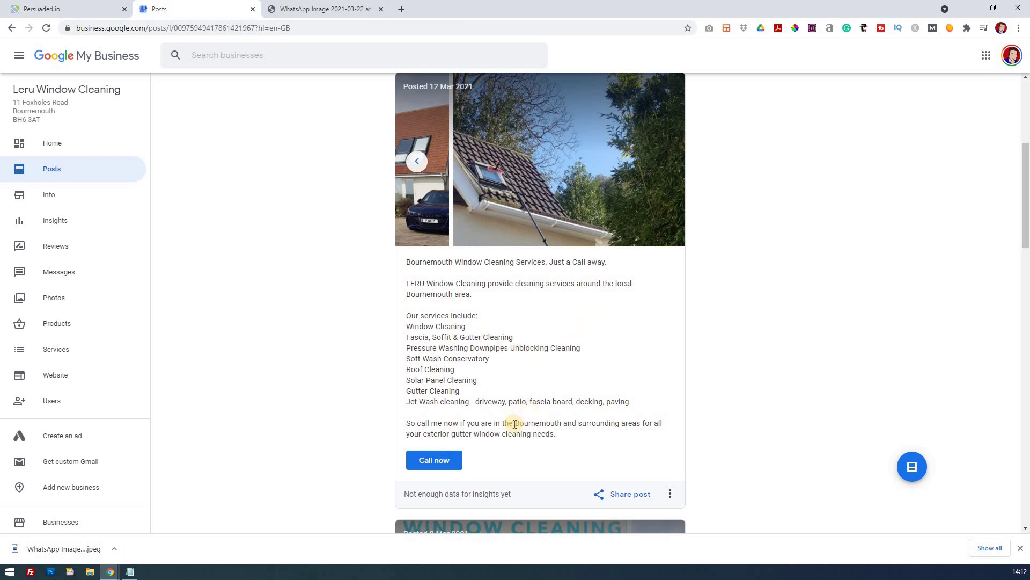
double_click(554, 423)
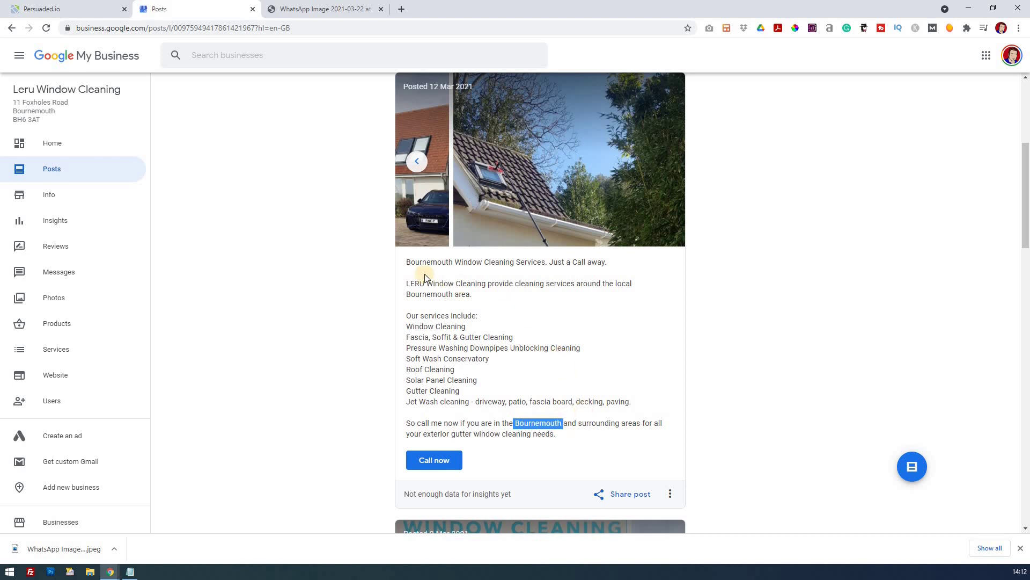
drag(455, 262, 547, 262)
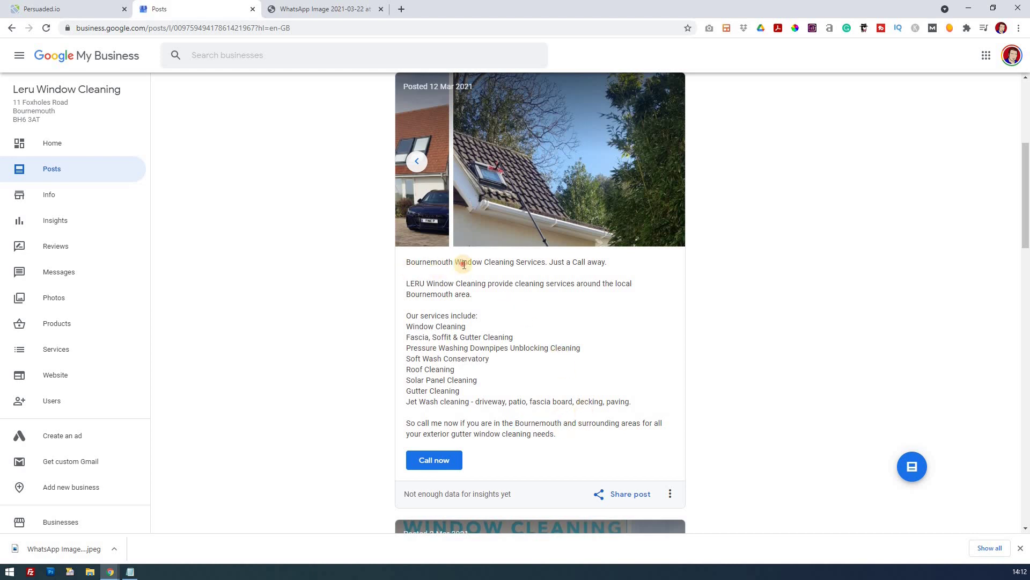
drag(405, 260, 453, 263)
double_click(408, 284)
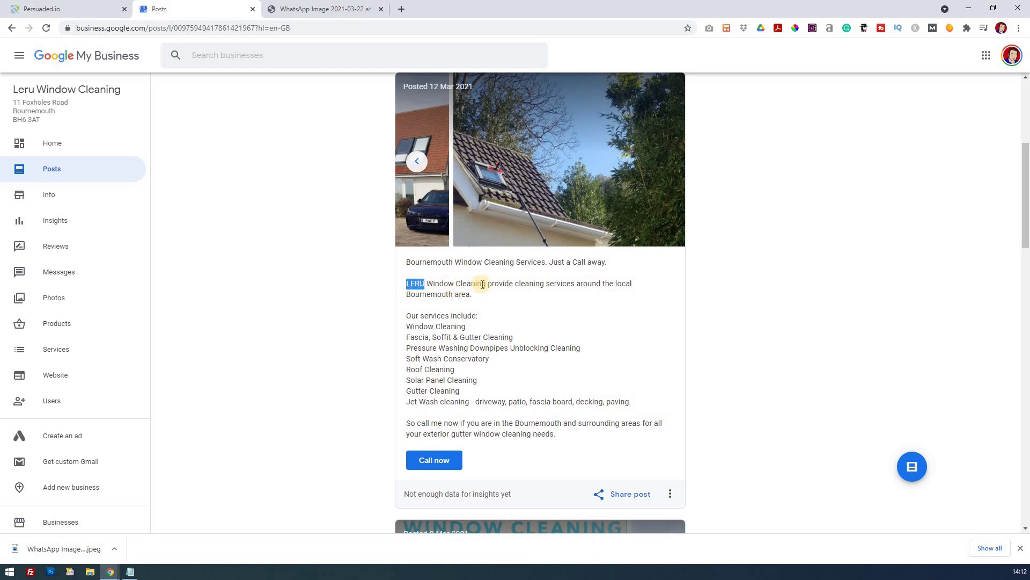
click(518, 285)
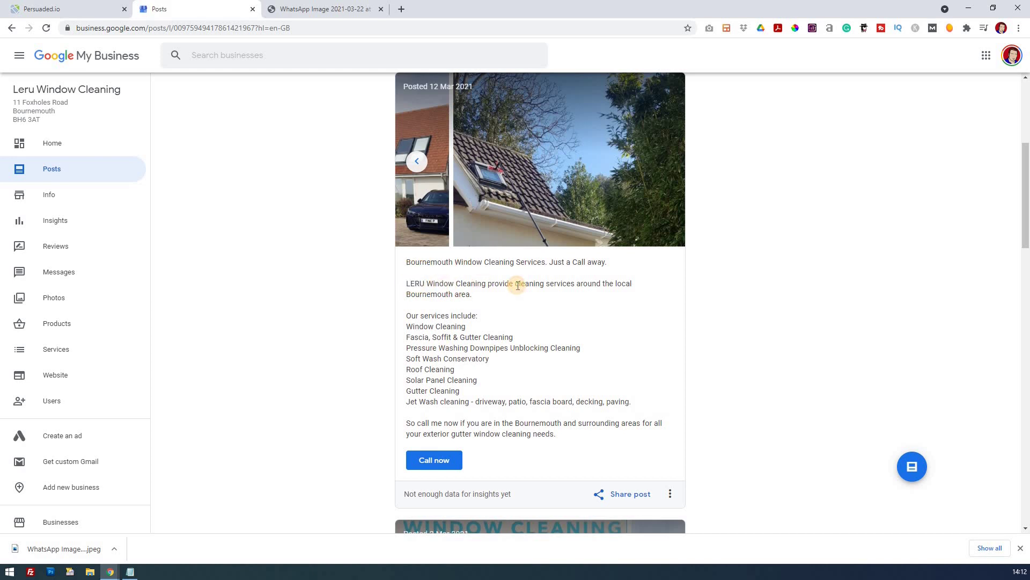
triple_click(631, 400)
drag(406, 322, 405, 315)
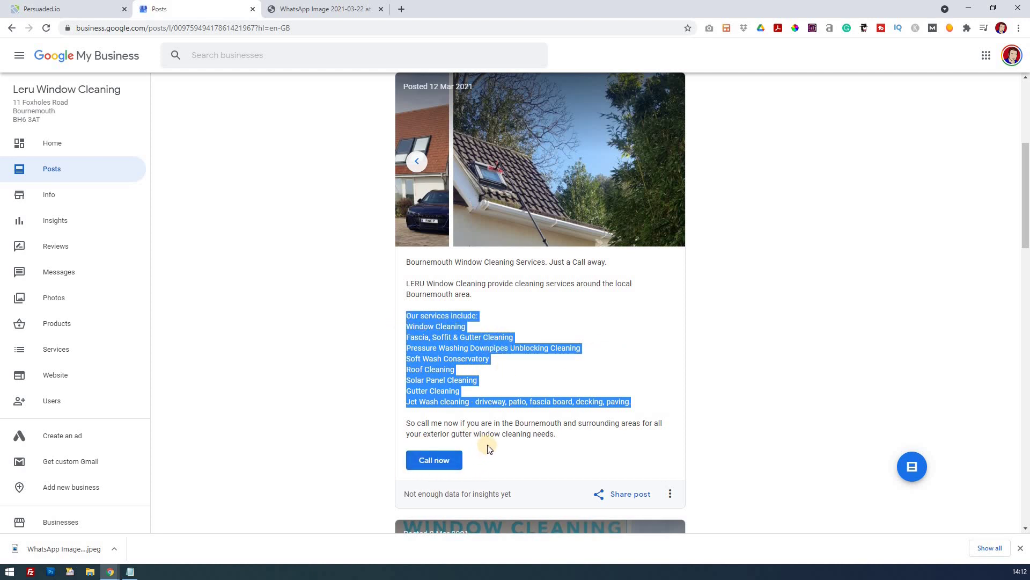
click(525, 434)
scroll(536, 430, down, 2)
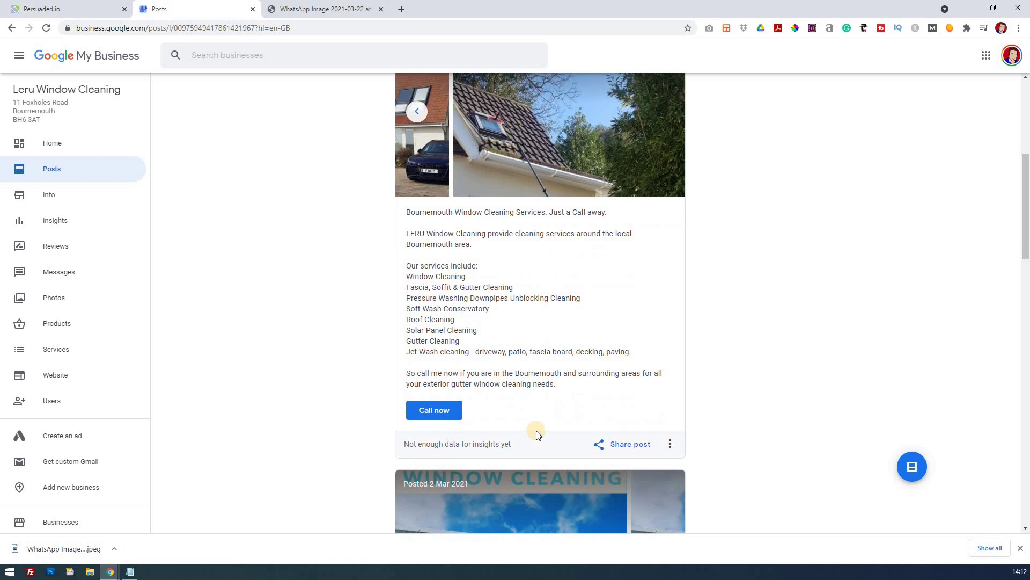
scroll(536, 429, down, 3)
scroll(538, 431, down, 3)
scroll(538, 431, down, 3)
scroll(537, 431, down, 3)
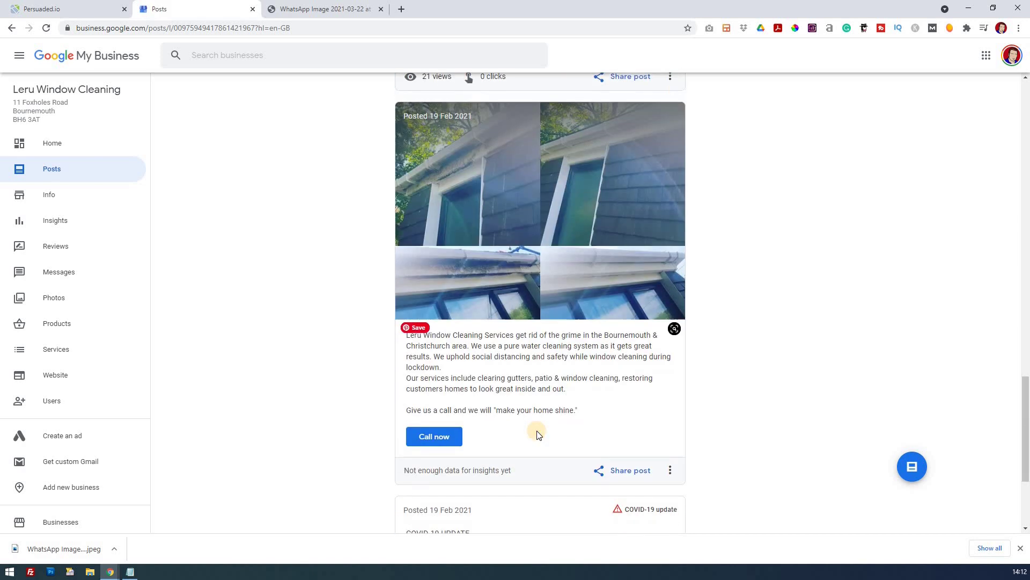
scroll(538, 433, down, 2)
scroll(538, 433, up, 3)
scroll(538, 433, up, 3)
scroll(538, 433, up, 3)
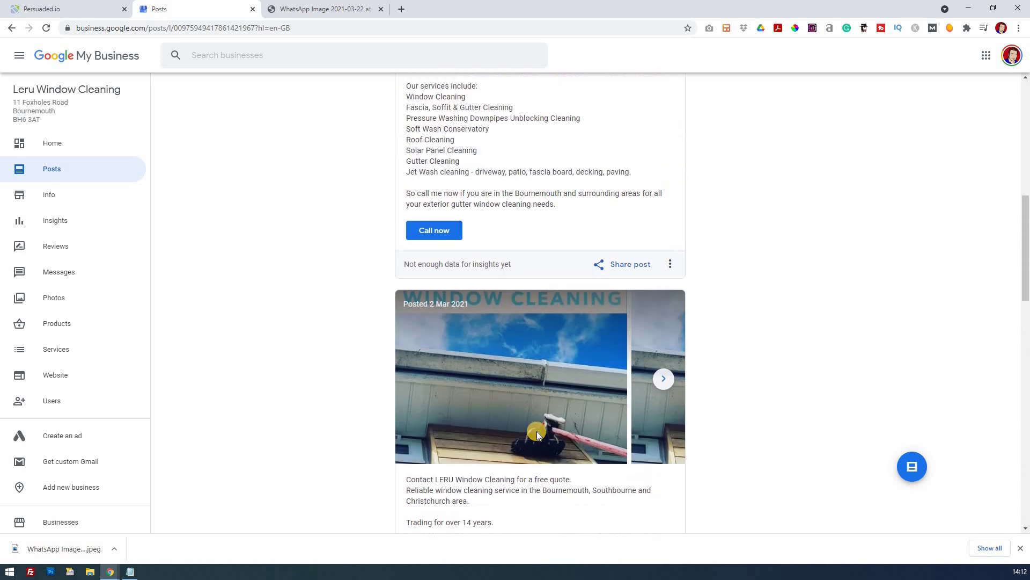
scroll(538, 433, up, 3)
scroll(537, 433, up, 2)
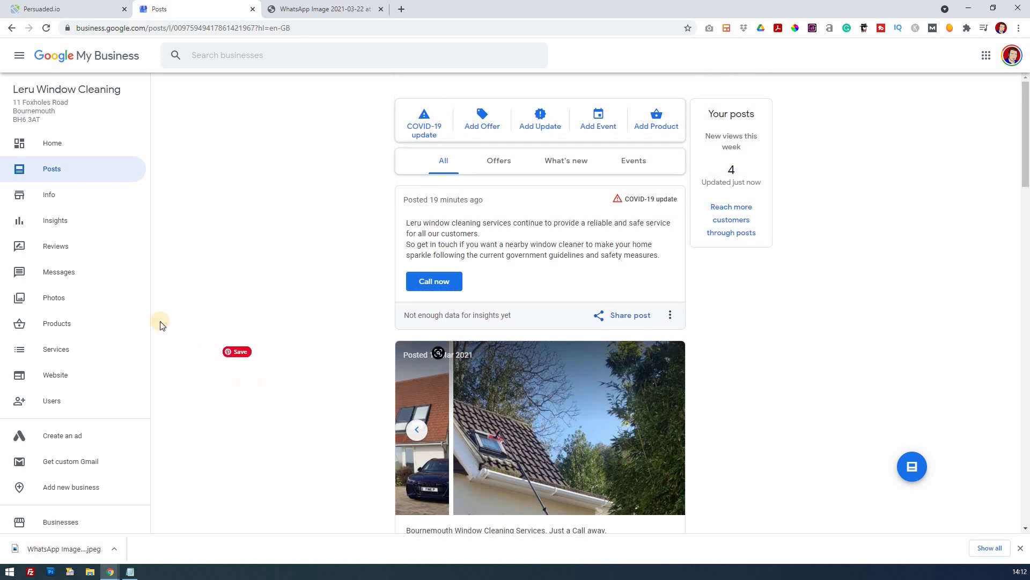
click(59, 376)
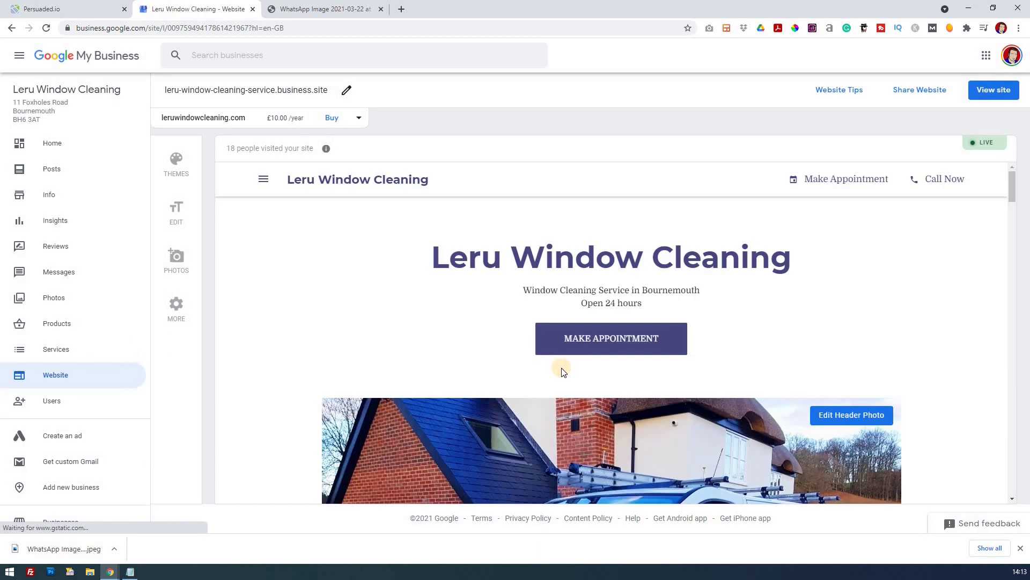
scroll(562, 370, down, 3)
scroll(562, 370, down, 5)
scroll(582, 360, down, 3)
scroll(656, 379, down, 3)
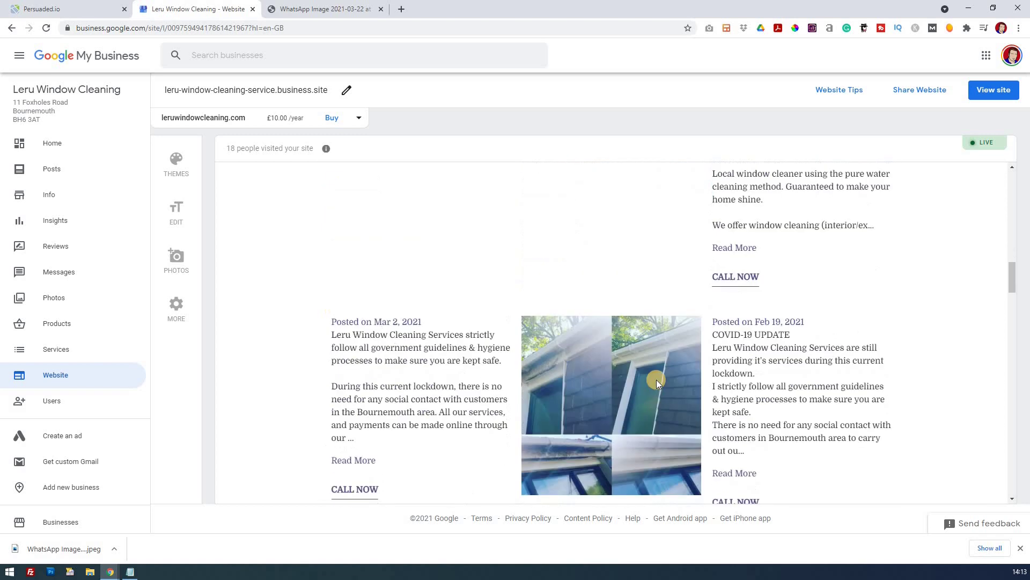
scroll(655, 385, down, 3)
scroll(661, 383, up, 3)
scroll(685, 380, up, 3)
scroll(708, 381, up, 3)
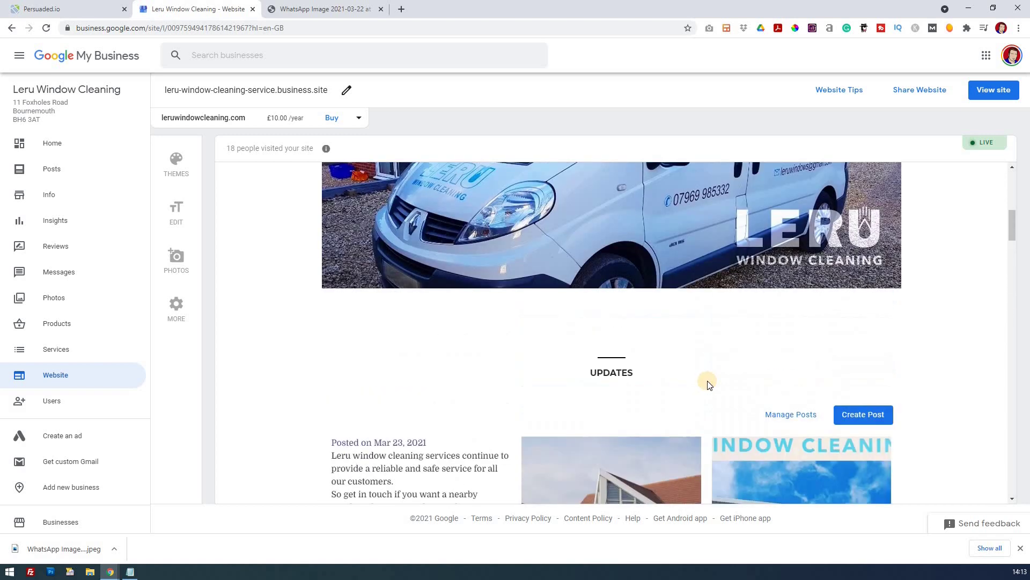
scroll(706, 387, down, 5)
scroll(706, 389, down, 5)
scroll(704, 387, down, 5)
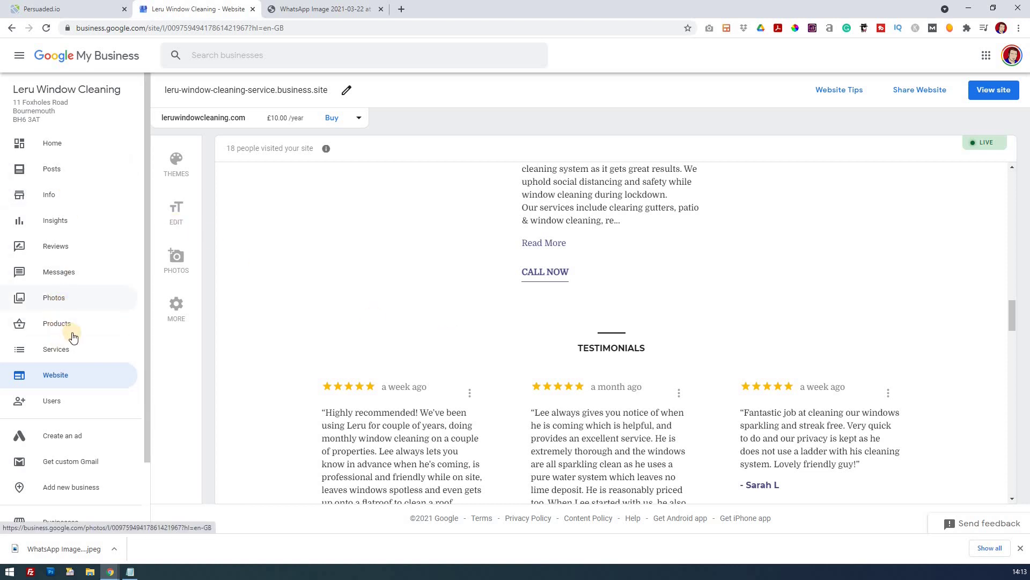
click(58, 174)
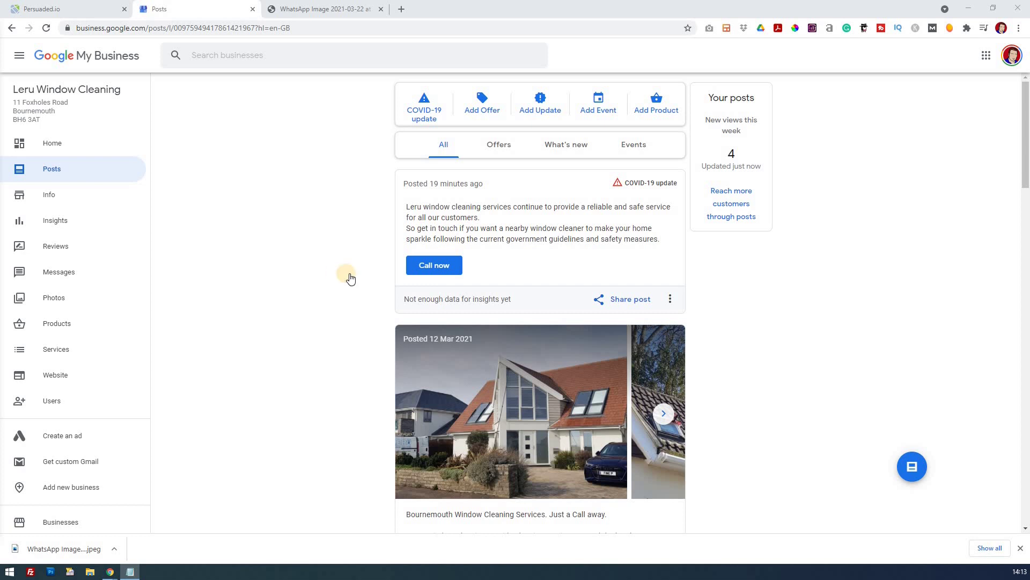
Step: Open the Create post form and try the Event post type
click(912, 466)
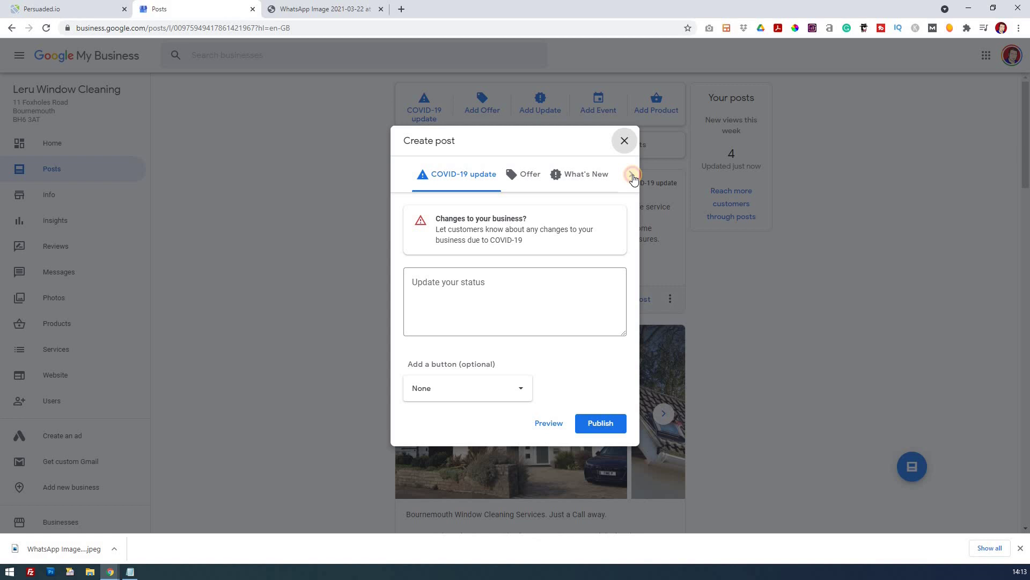
click(634, 177)
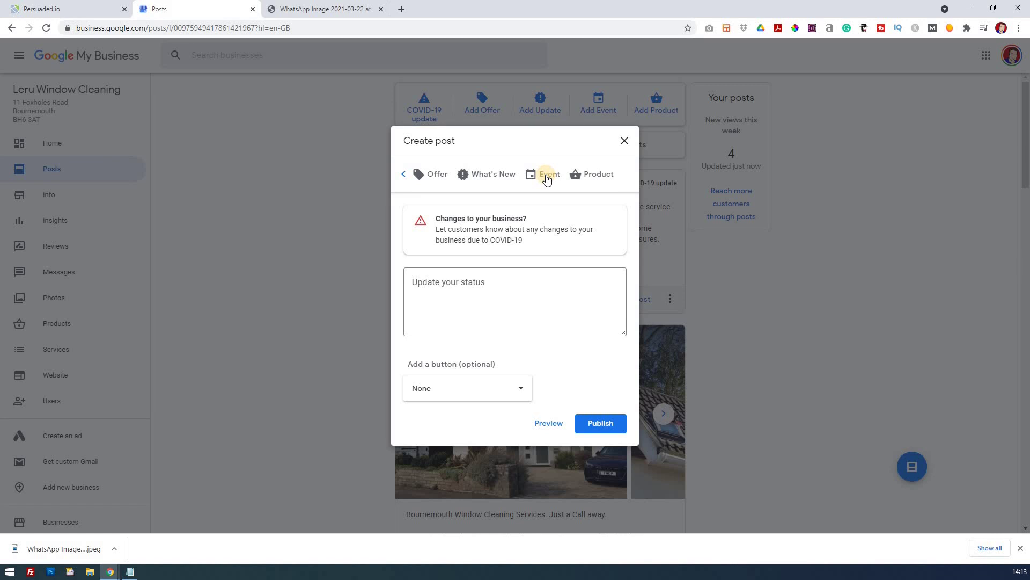
click(546, 179)
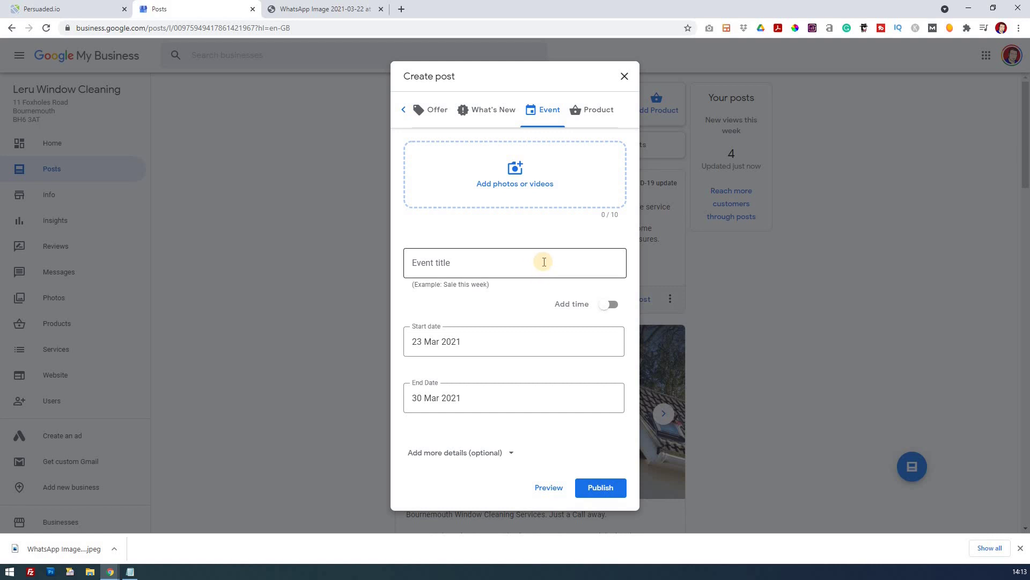
Step: Switch to a What's New post and attach the downloaded blossom house photo, replacing a rejected Scrapbook pick
click(472, 119)
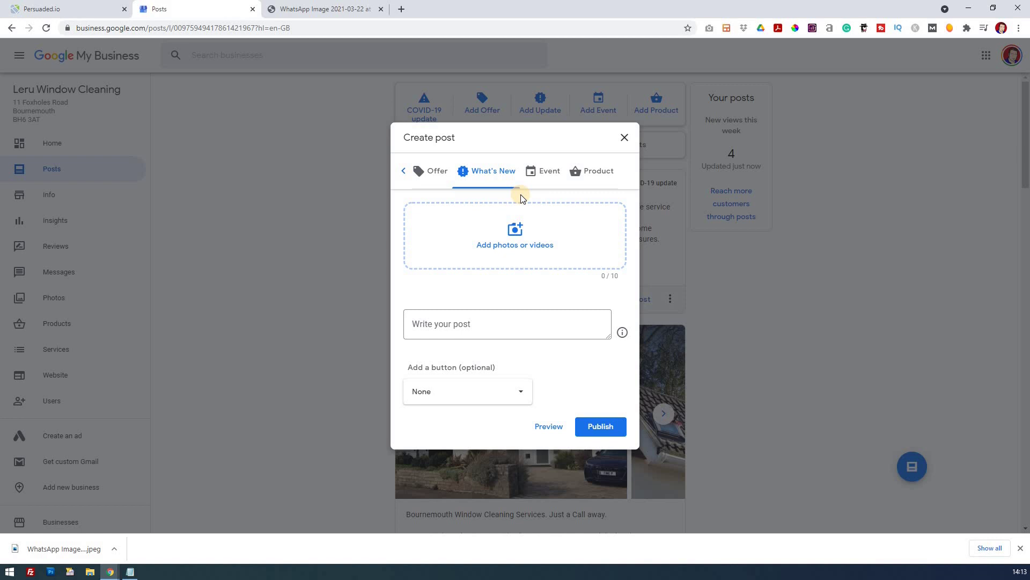
click(517, 229)
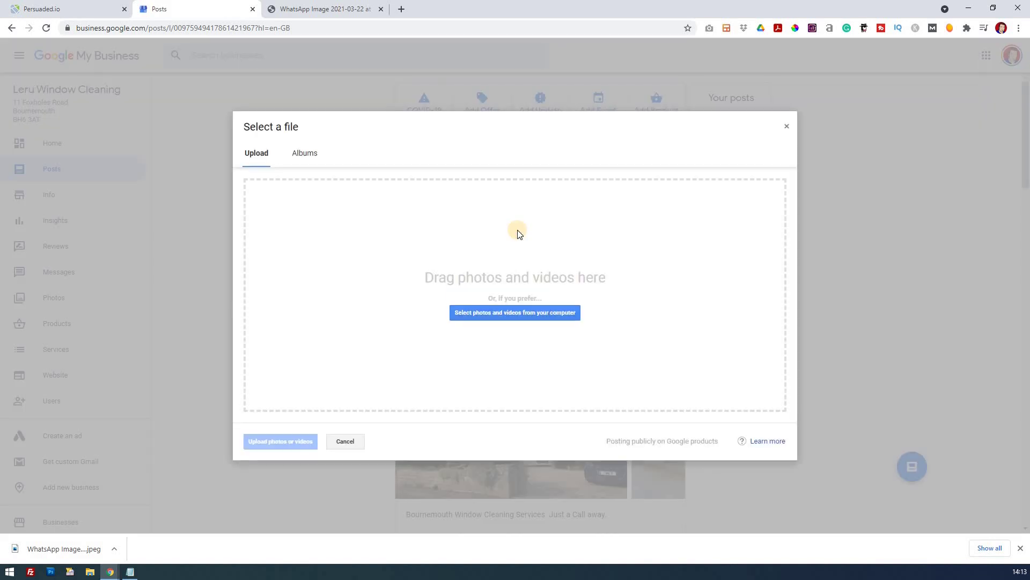
click(314, 153)
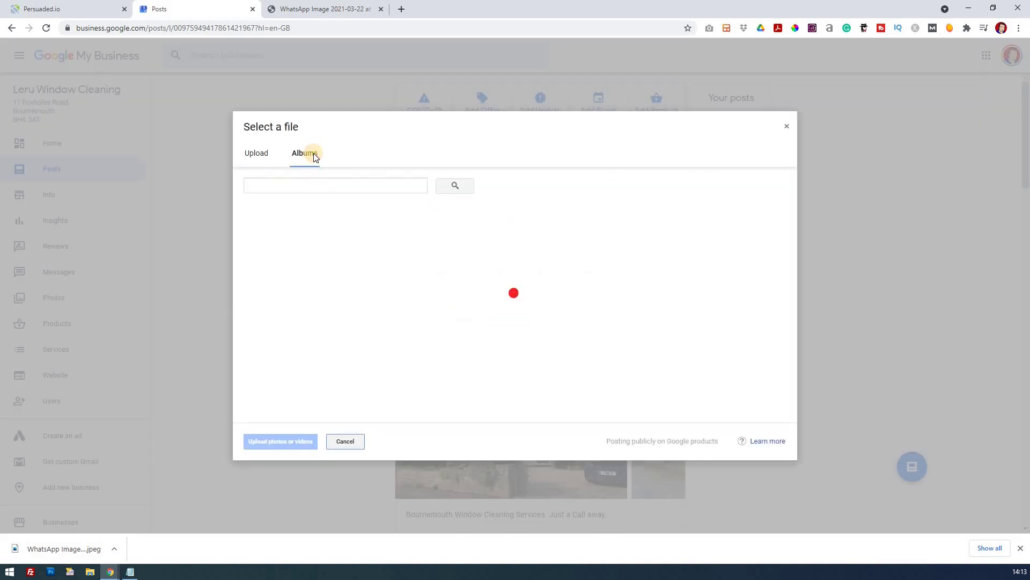
click(293, 231)
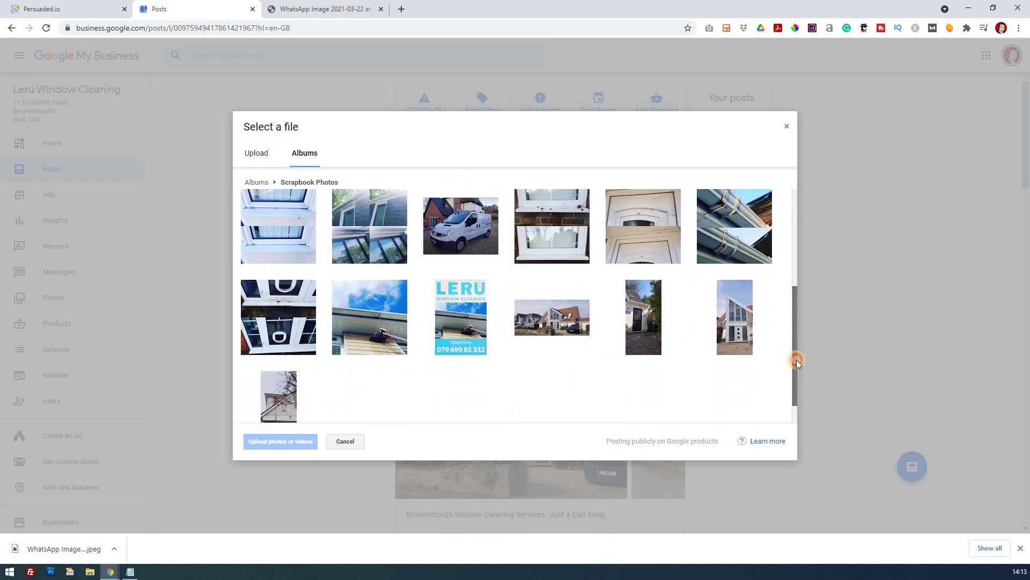
drag(794, 286, 796, 368)
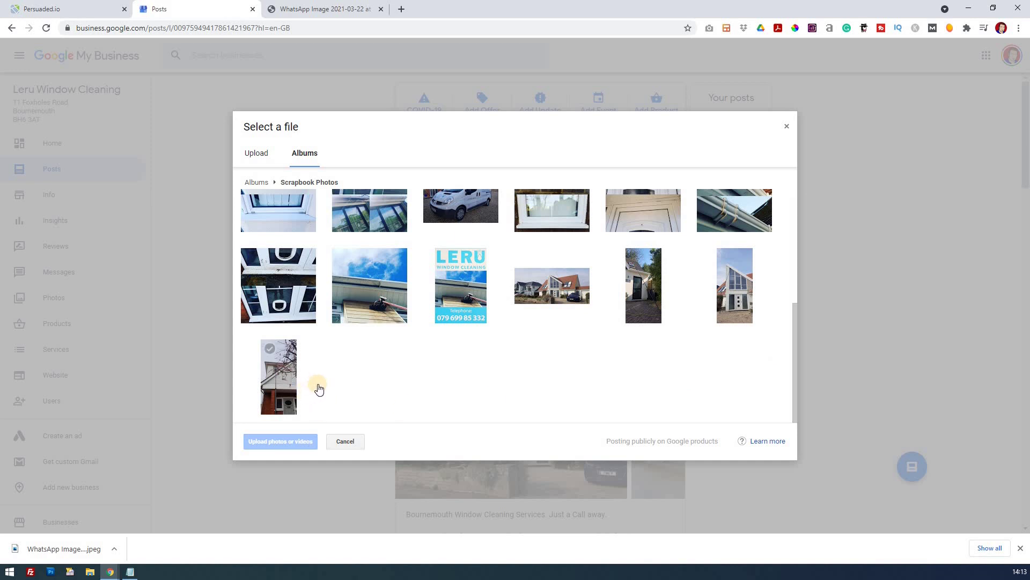
click(279, 368)
click(287, 441)
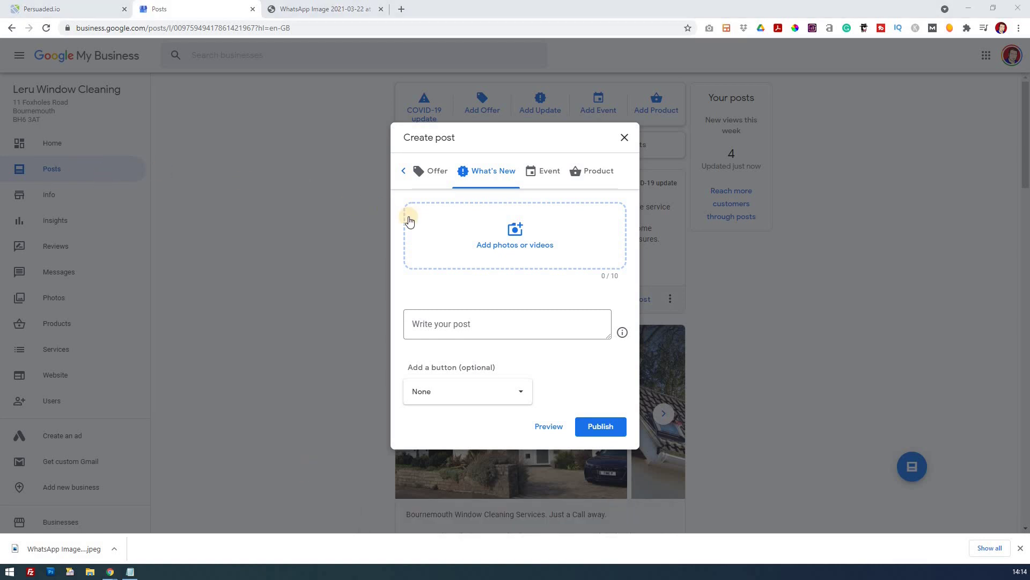
click(525, 233)
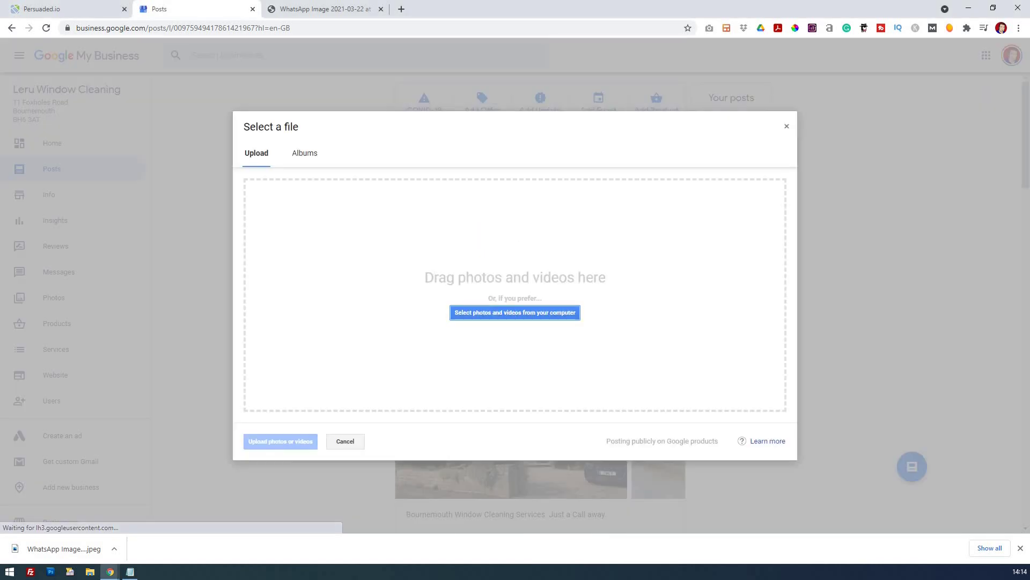
drag(65, 549, 424, 274)
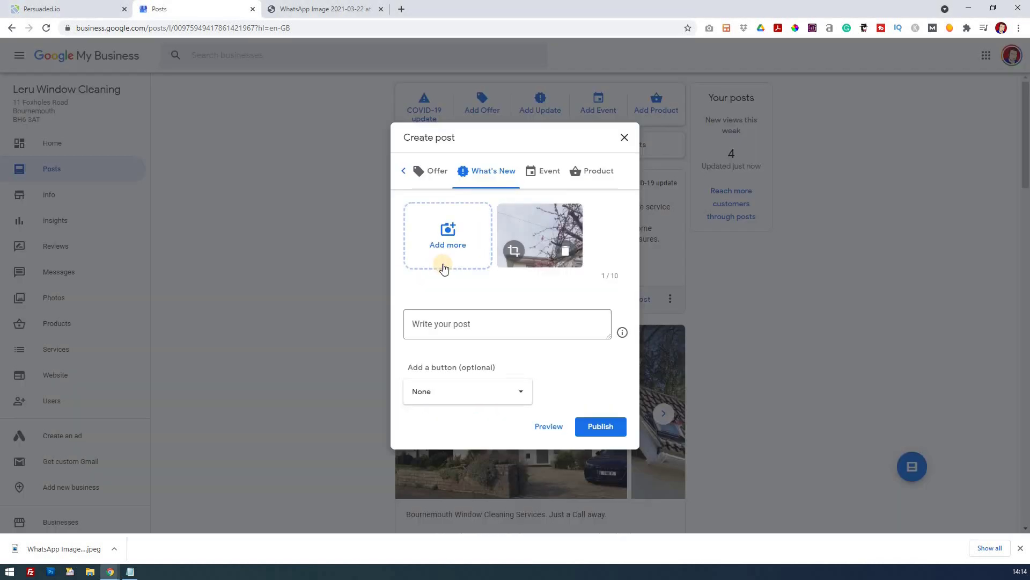
mouse_move(540, 235)
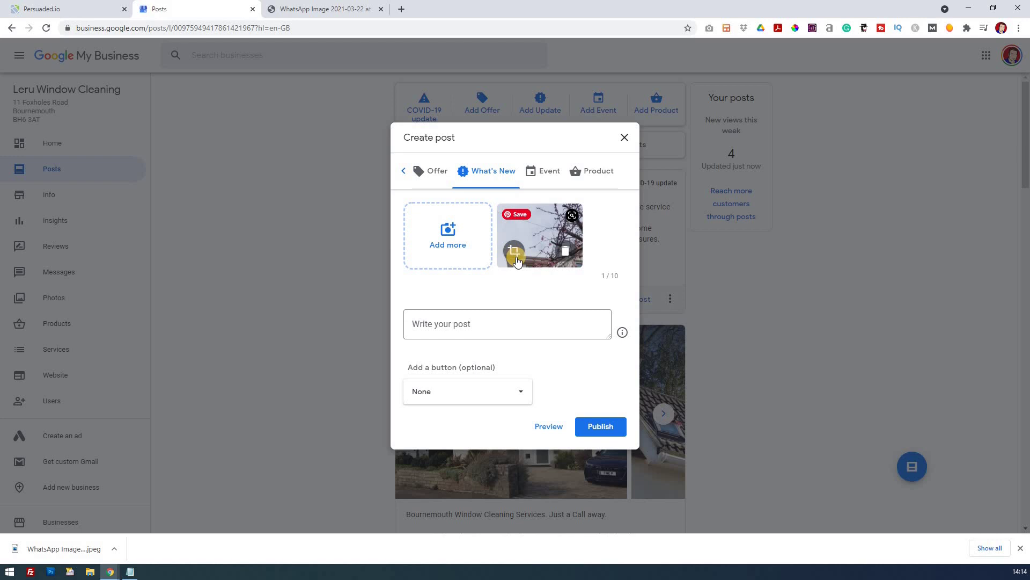
Step: Paste Leru's services and areas description, then correct the Christchurch and Wimborne spellings
click(470, 324)
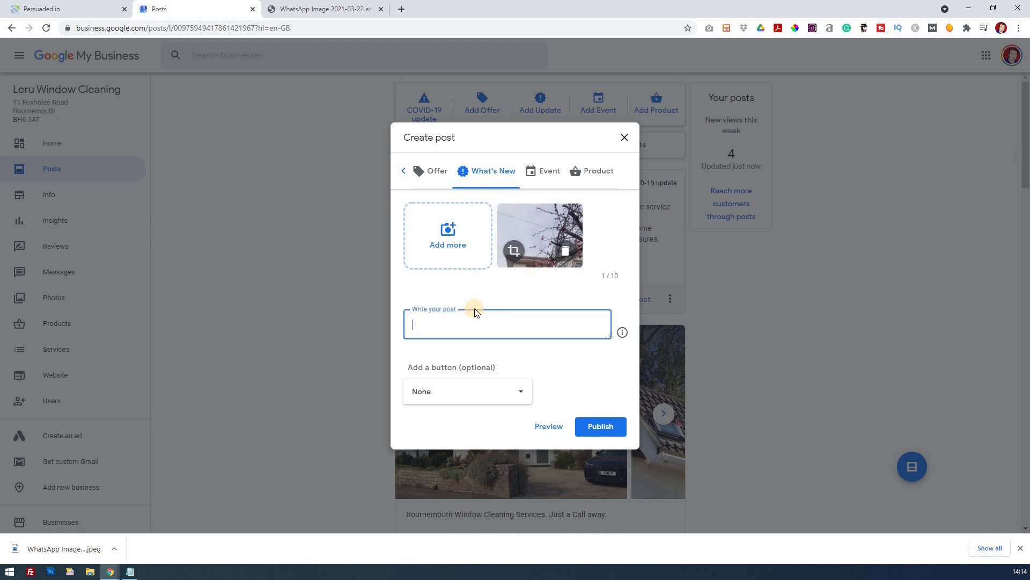
text(Leru Window cleaning services are offering you a reliable service using our pure water fed pole system. Our professional window cleaning service include:  Glass, Window & conservatory cleaning Frames, sills & door cleaning gutters and downpipes cleaning Fascias & soffit cleaning Driveway & patio power washing Solar panel cleaning  Leru Services look after our clients in the Bournemouth, Chirstchurch, Wimbounre, Poole & surrounding areas.)
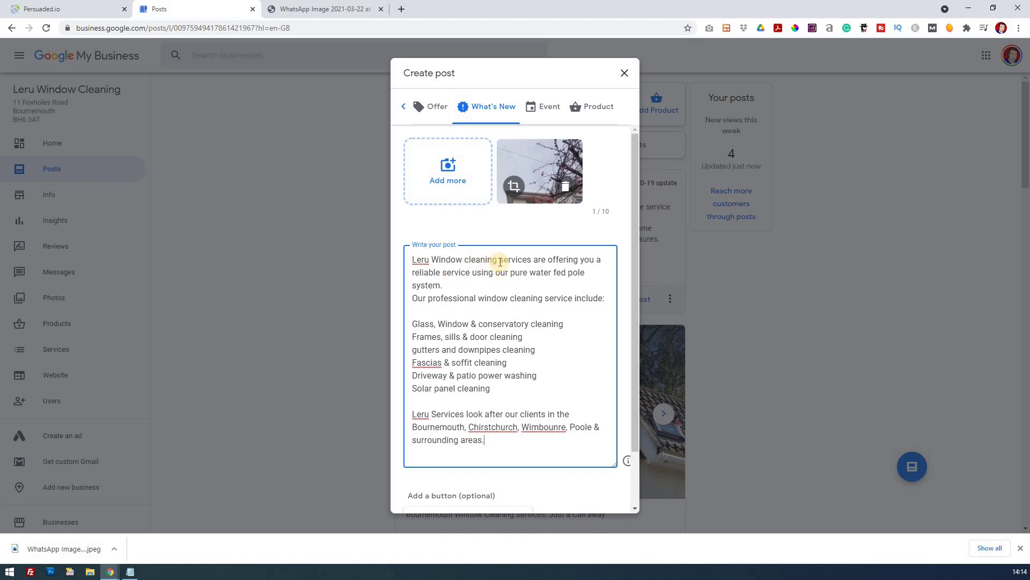
drag(413, 259, 498, 261)
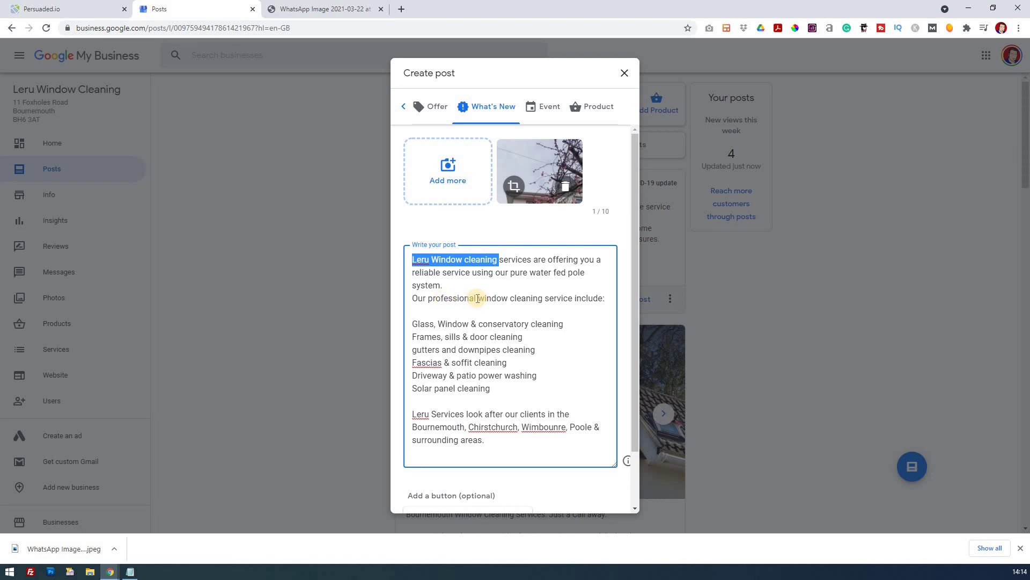
mouse_move(478, 298)
mouse_down()
mouse_move(573, 307)
mouse_move(479, 298)
mouse_up()
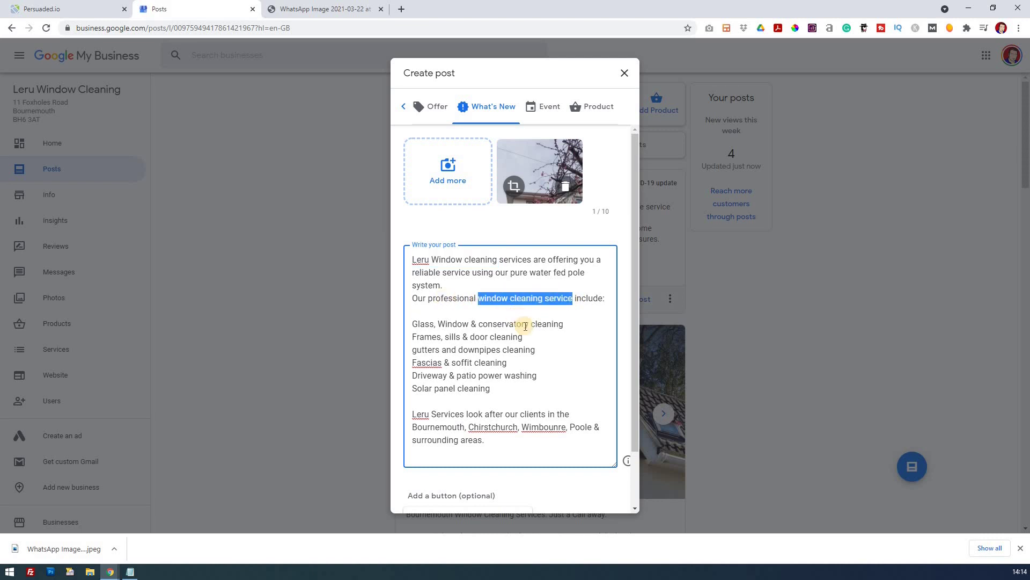
drag(491, 389, 409, 324)
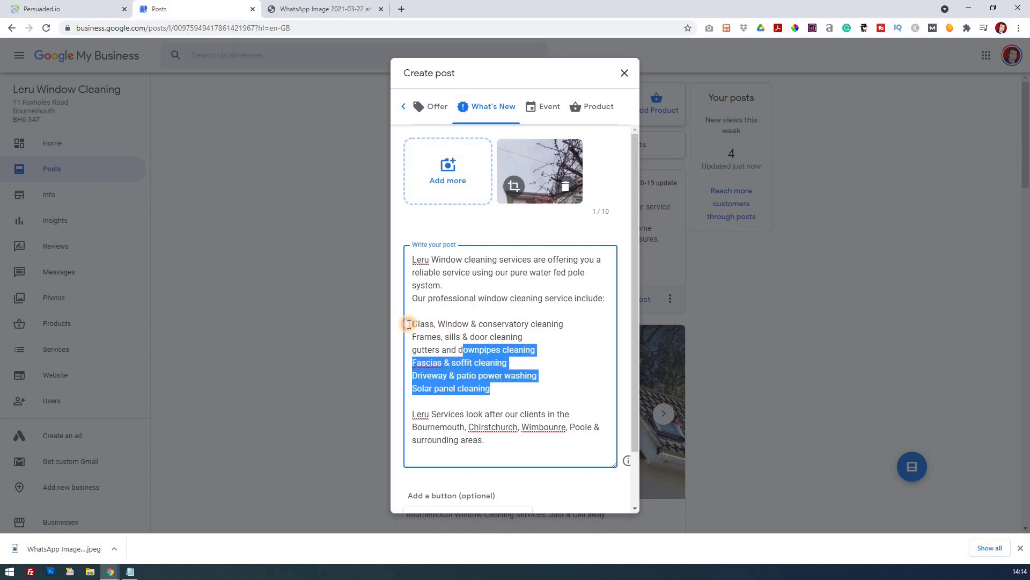
click(440, 364)
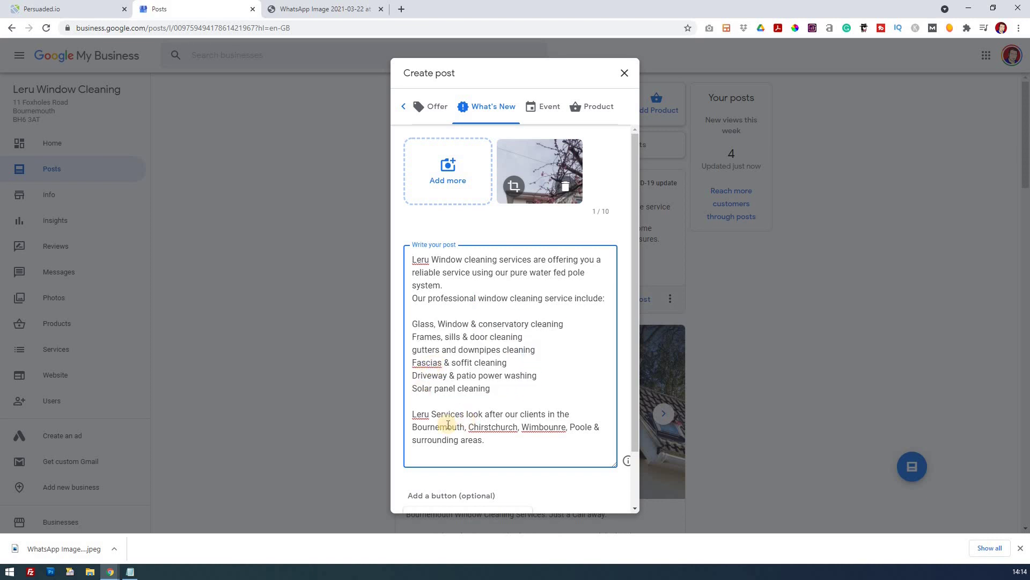
drag(411, 414, 465, 414)
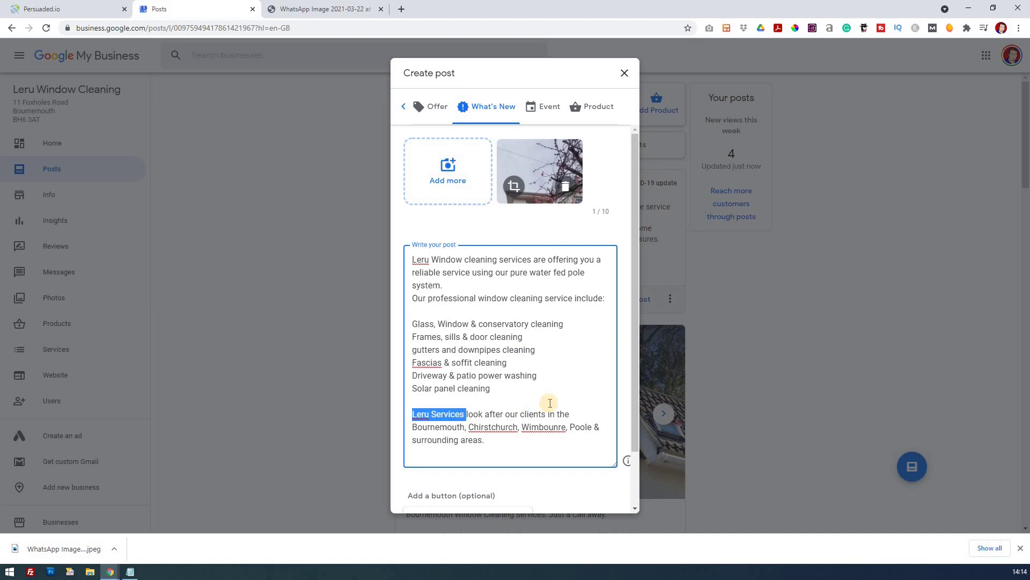
click(424, 428)
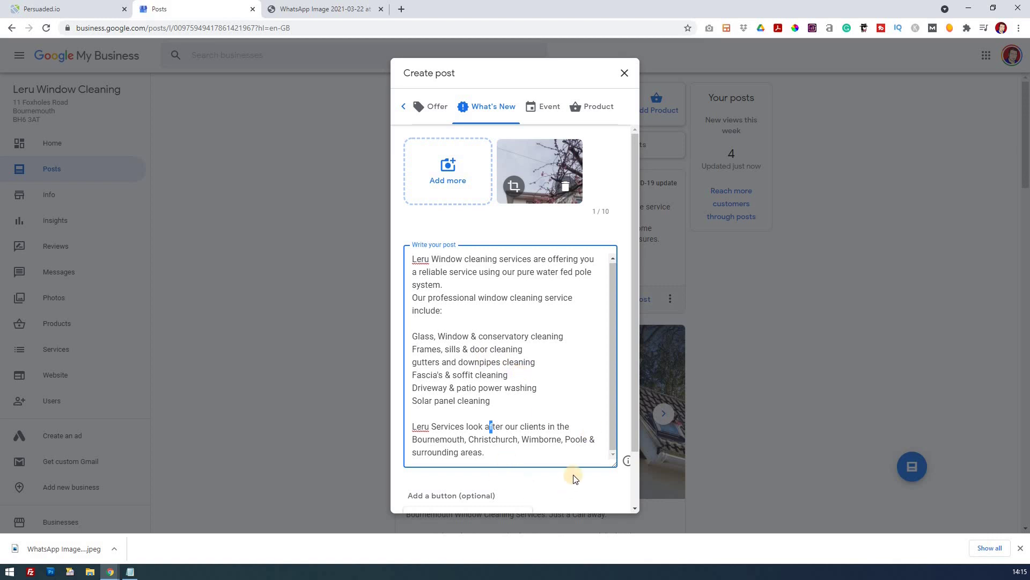
scroll(566, 472, down, 2)
Step: Switch the post's action button from Learn more to Call now, then preview the post
click(519, 457)
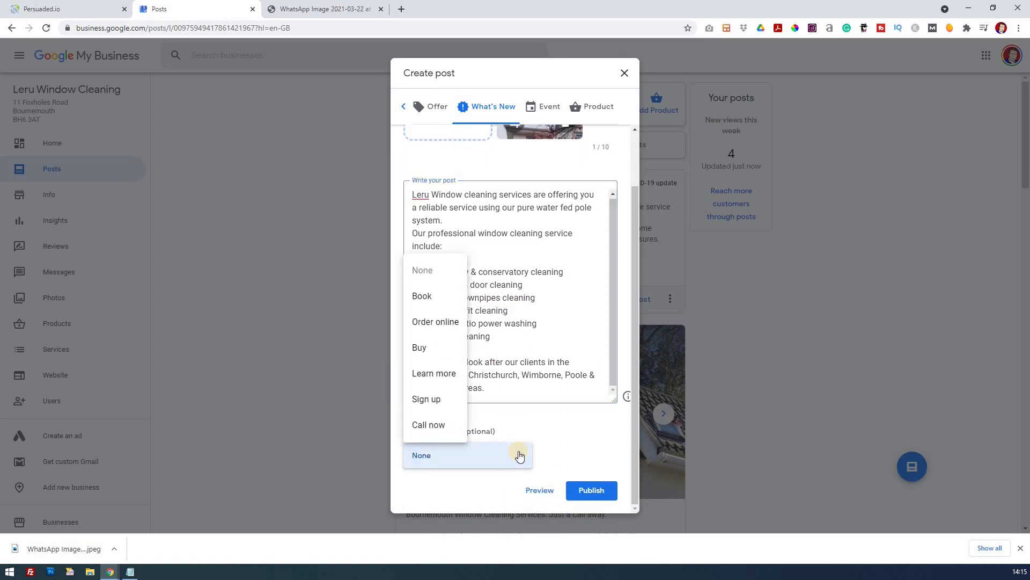
click(442, 375)
scroll(488, 444, down, 1)
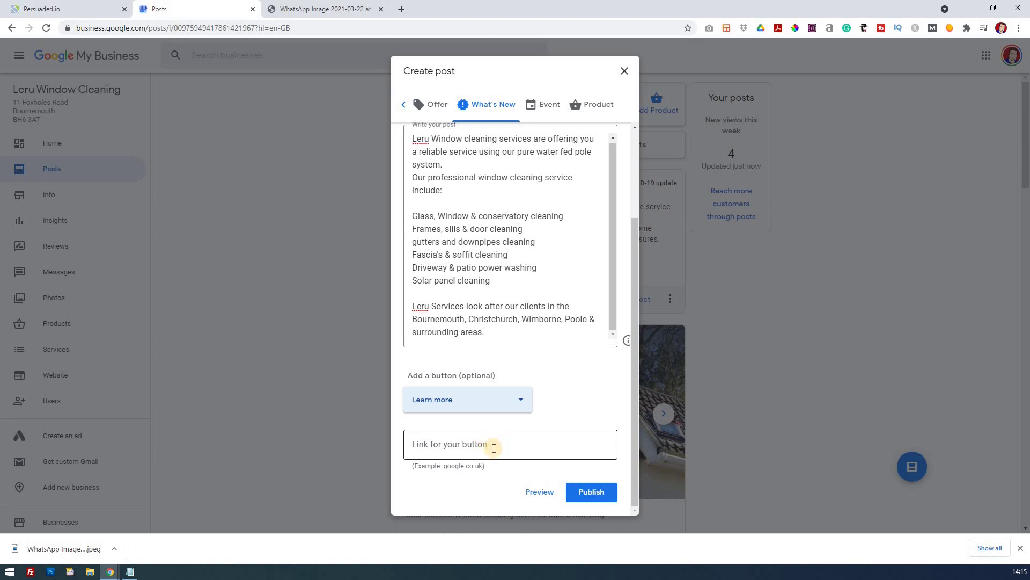
click(495, 403)
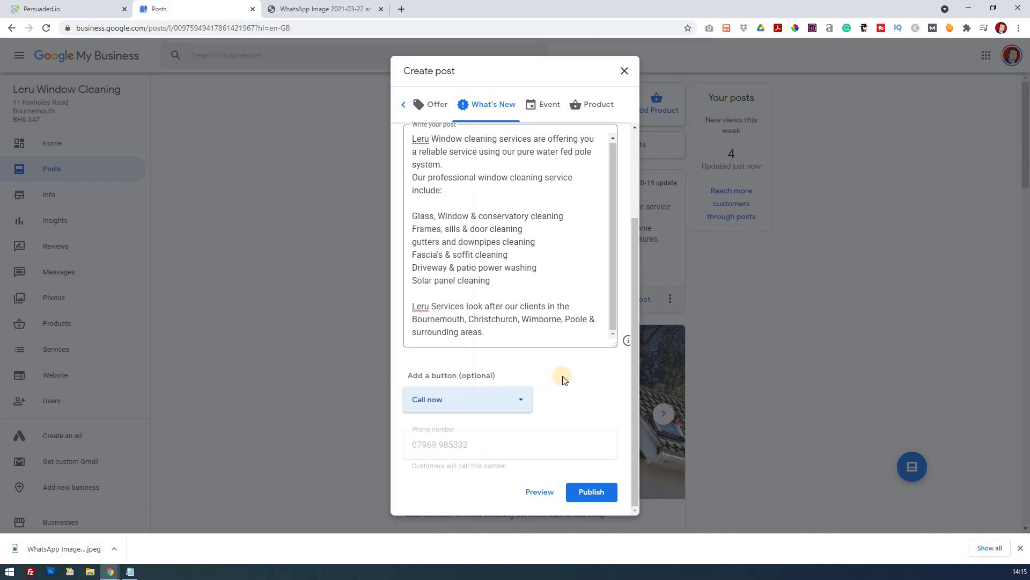
click(541, 491)
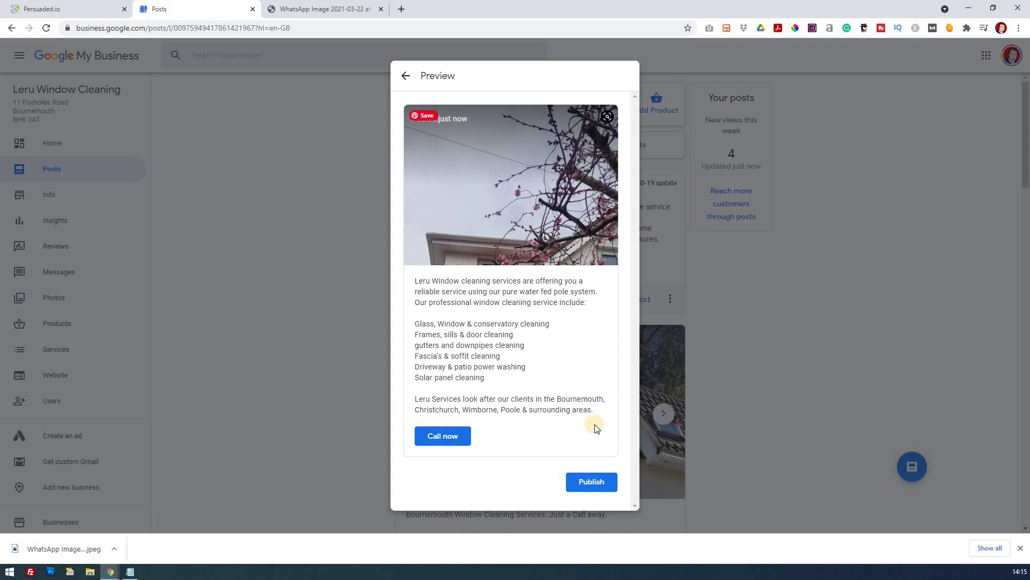
Step: Recrop the post photo to the blossom and upper house front, then preview it again
click(406, 76)
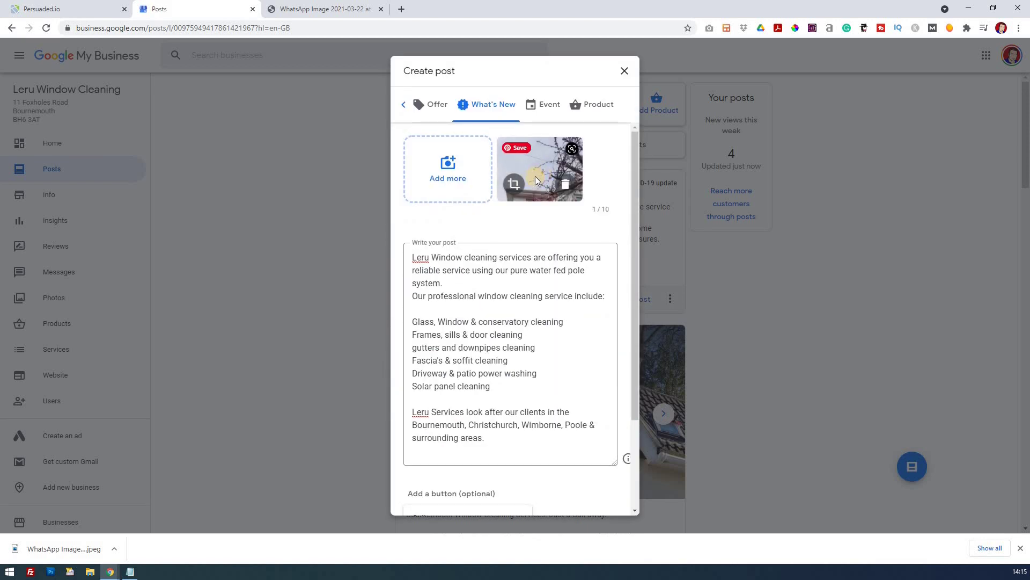
click(518, 181)
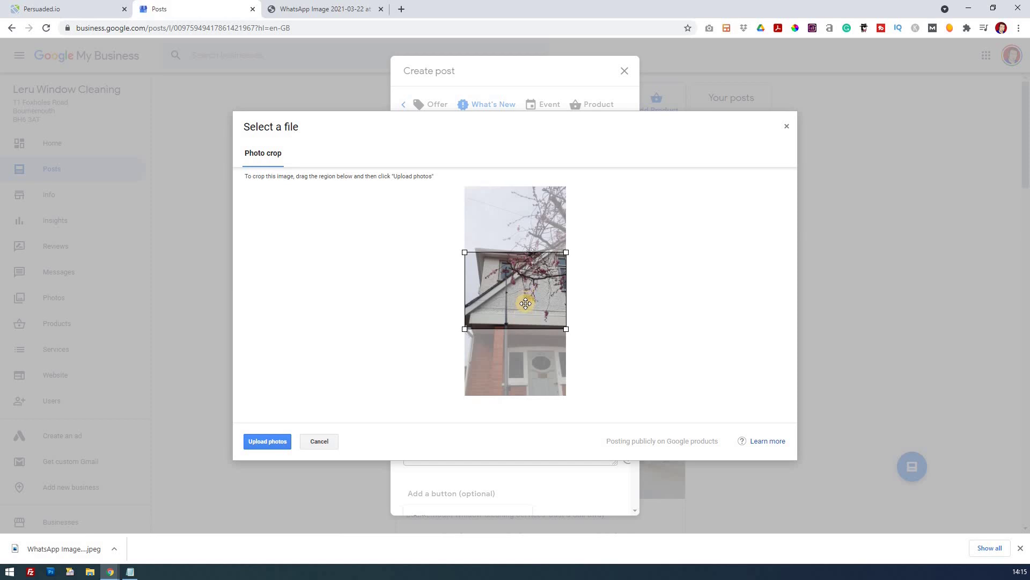
drag(521, 283, 512, 272)
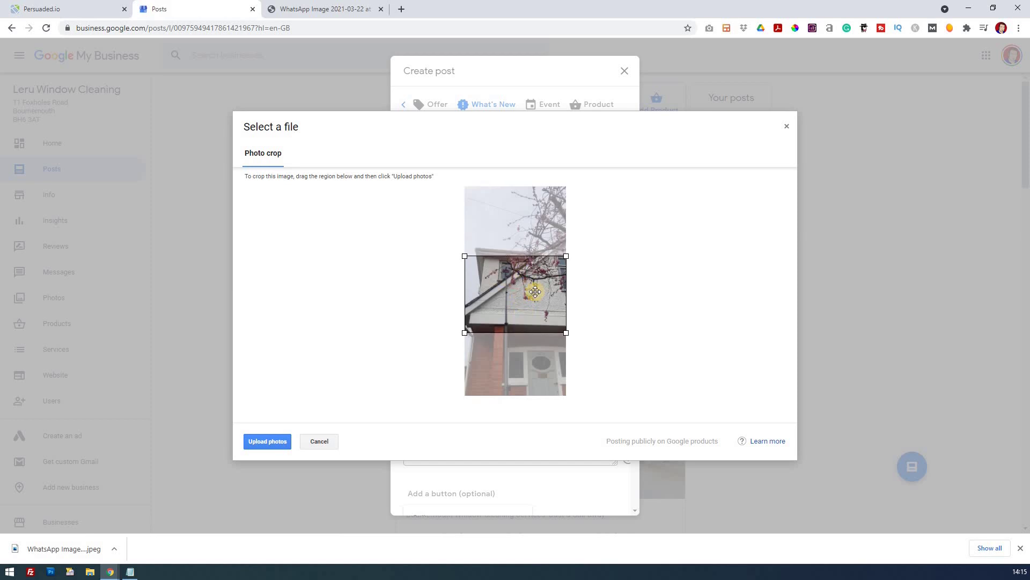
click(273, 440)
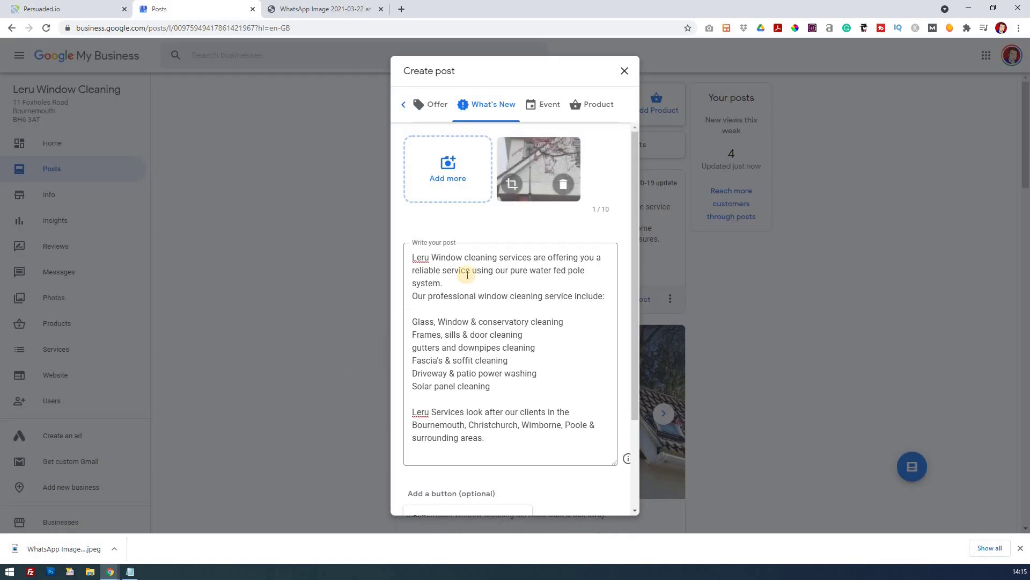
scroll(527, 453, down, 1)
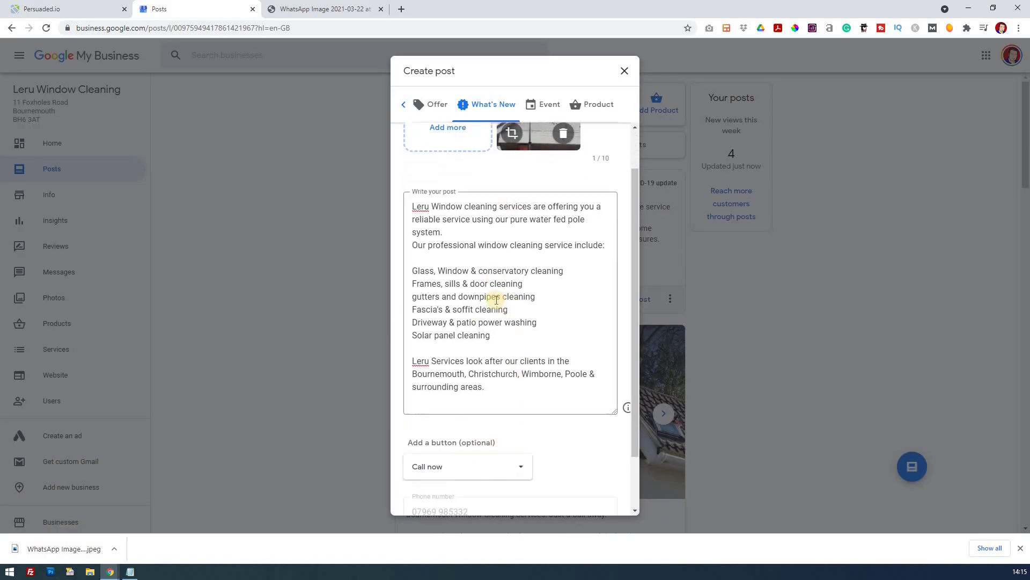
scroll(435, 486, down, 1)
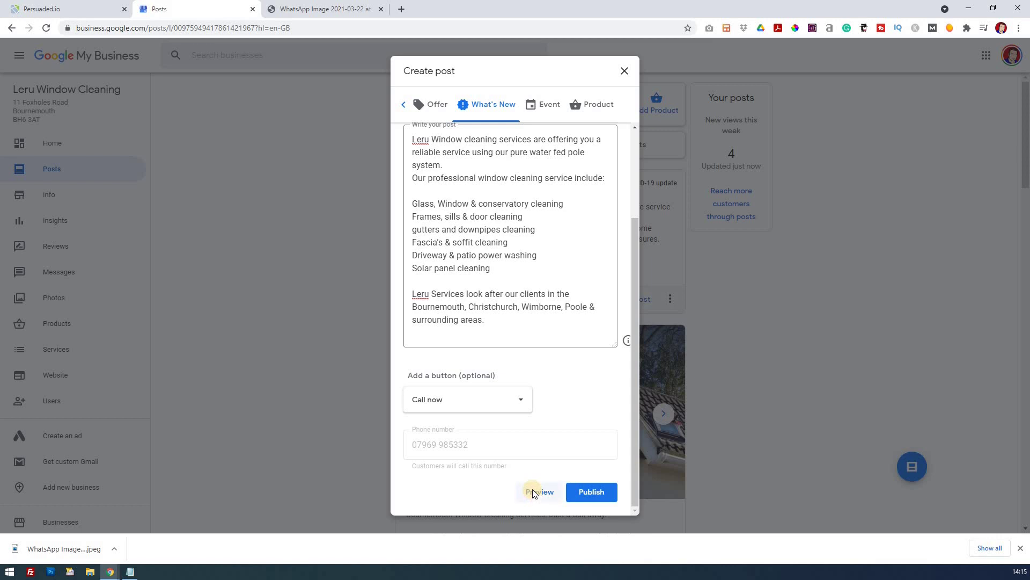
click(533, 488)
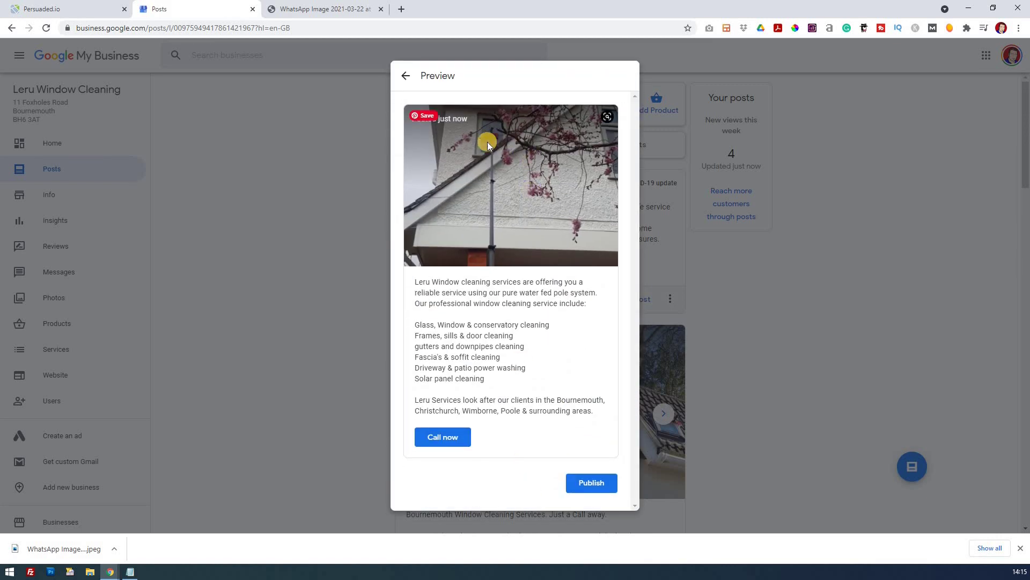
Step: Publish the blossom house post, then close the Google search and WhatsApp image tabs
click(592, 484)
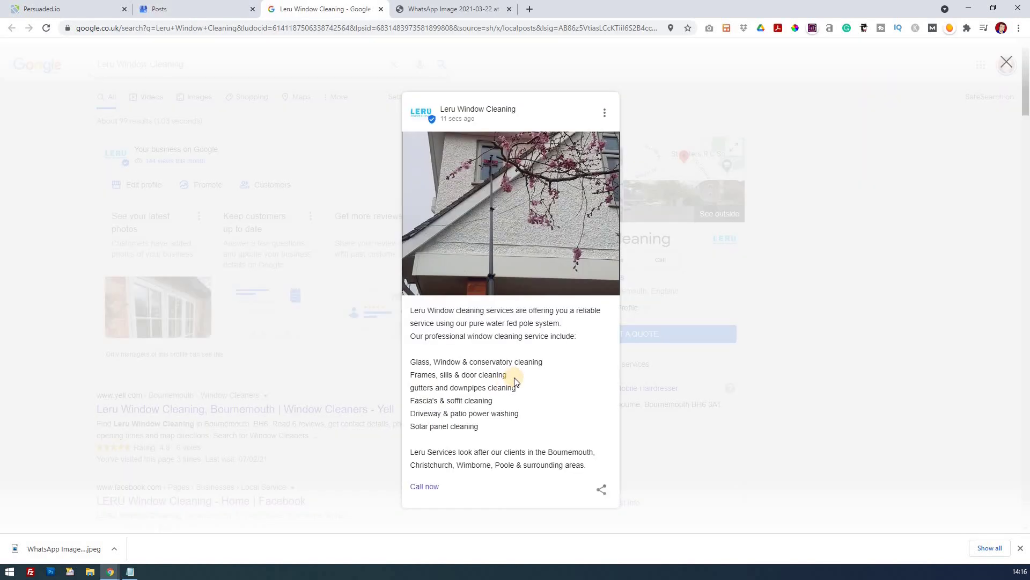
scroll(516, 379, down, 5)
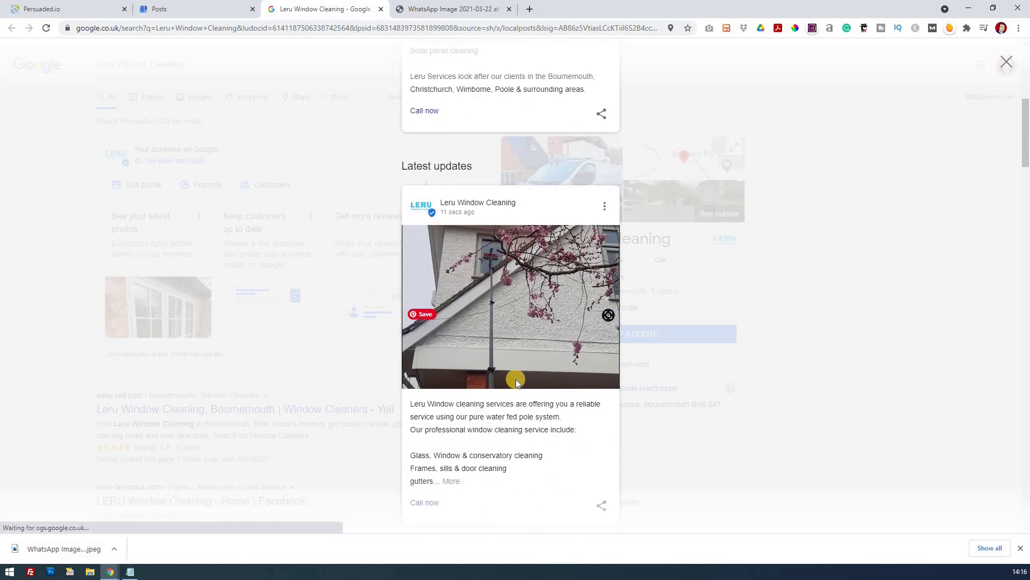
scroll(516, 379, up, 4)
scroll(552, 360, up, 1)
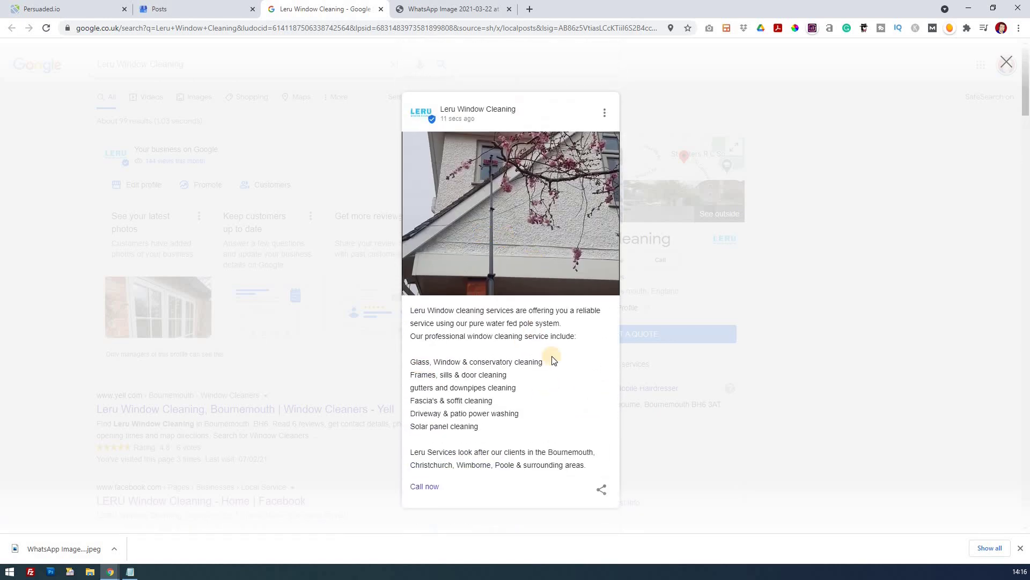
scroll(523, 387, down, 4)
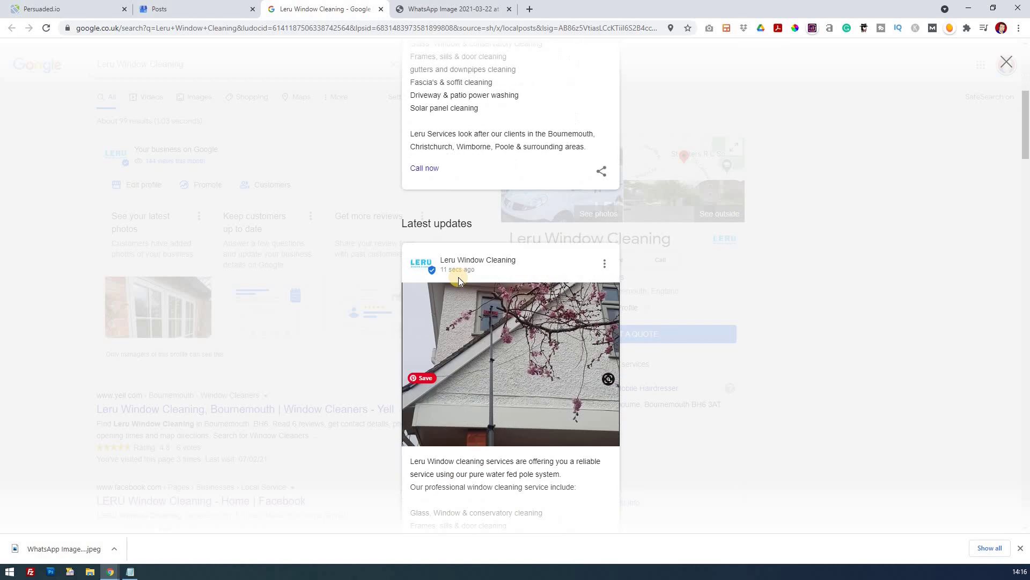
scroll(534, 459, down, 3)
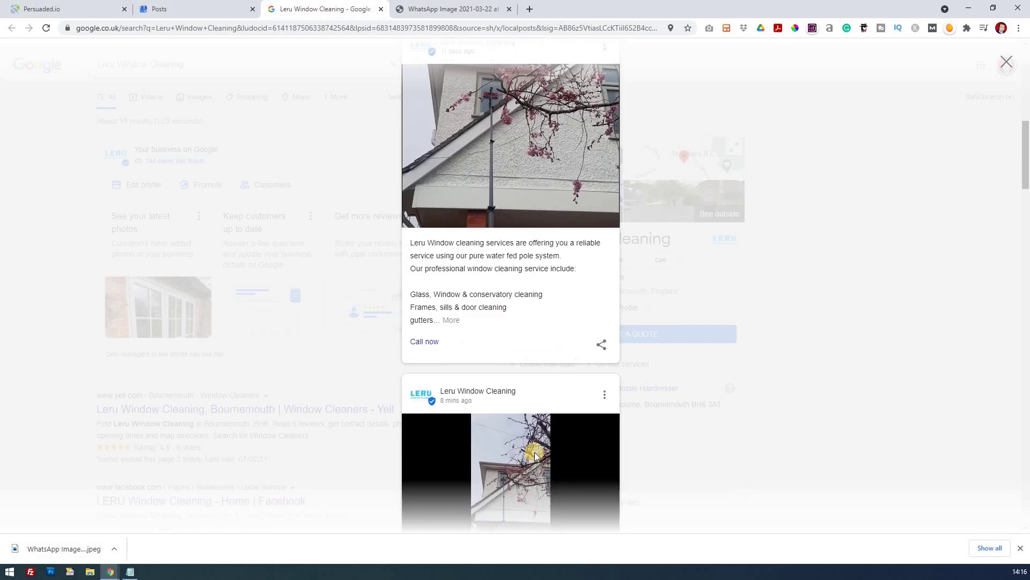
scroll(535, 449, up, 1)
scroll(534, 449, up, 2)
scroll(500, 363, up, 2)
scroll(444, 307, up, 1)
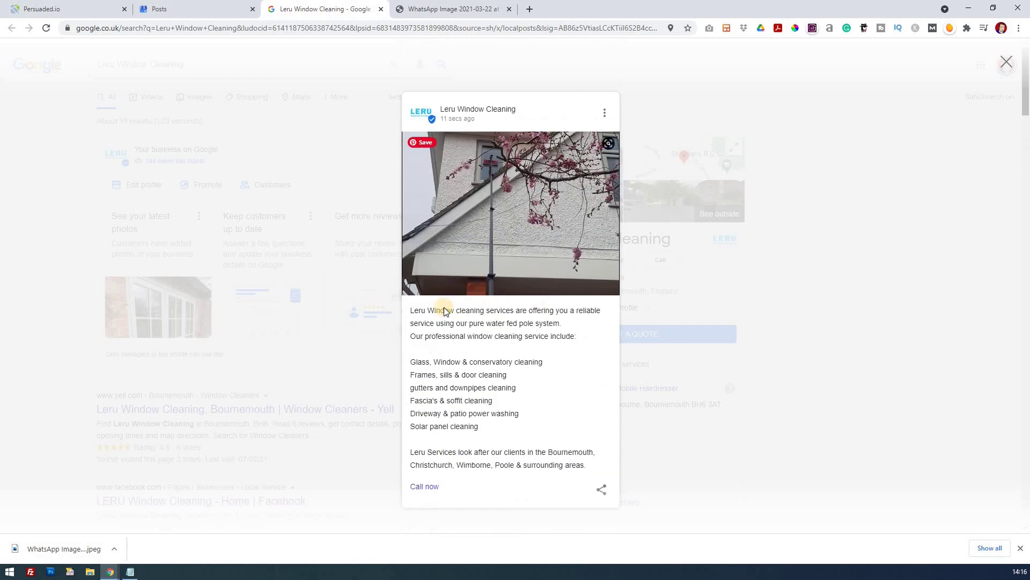
scroll(536, 414, down, 3)
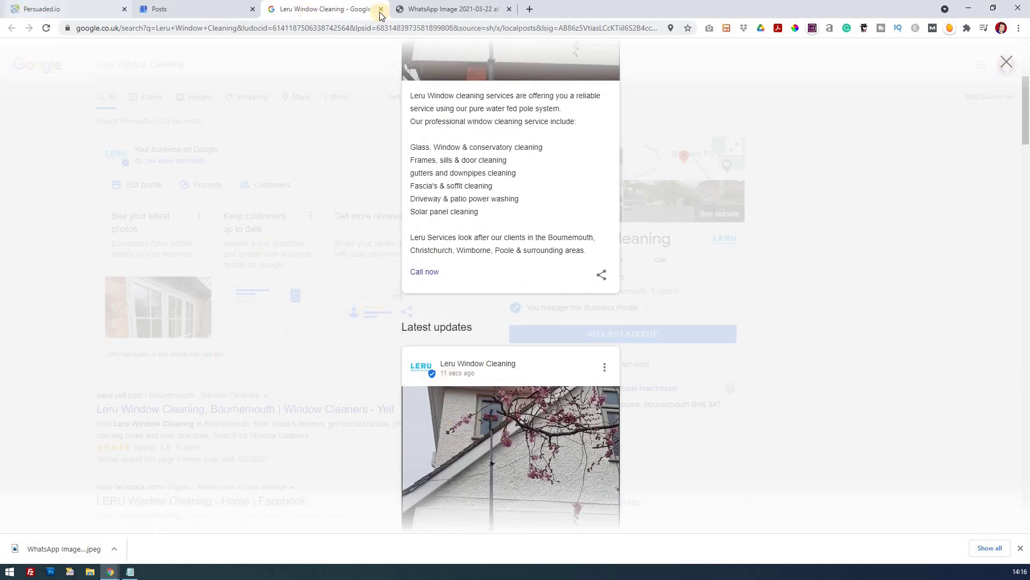
click(508, 9)
click(382, 9)
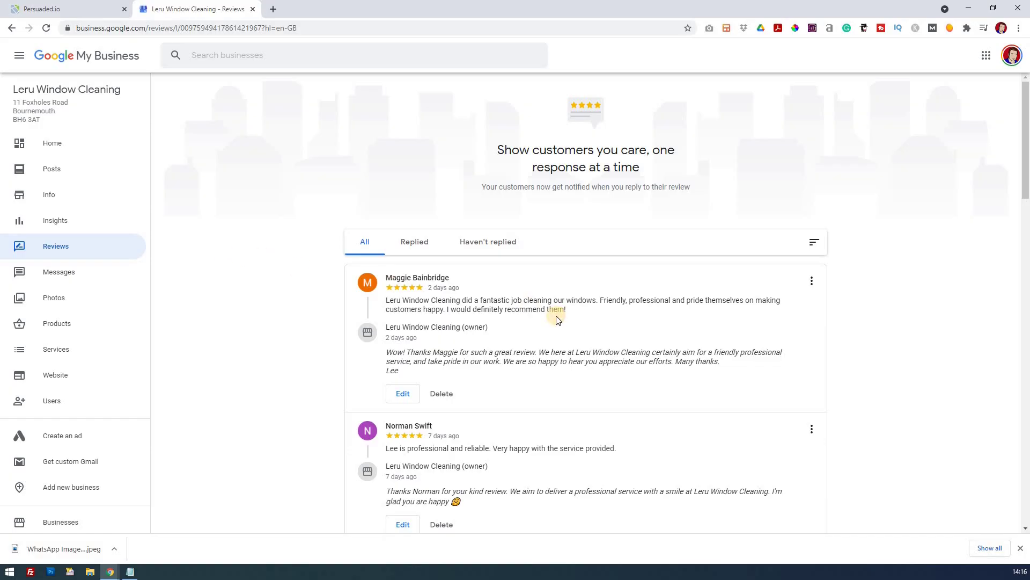
scroll(558, 320, down, 2)
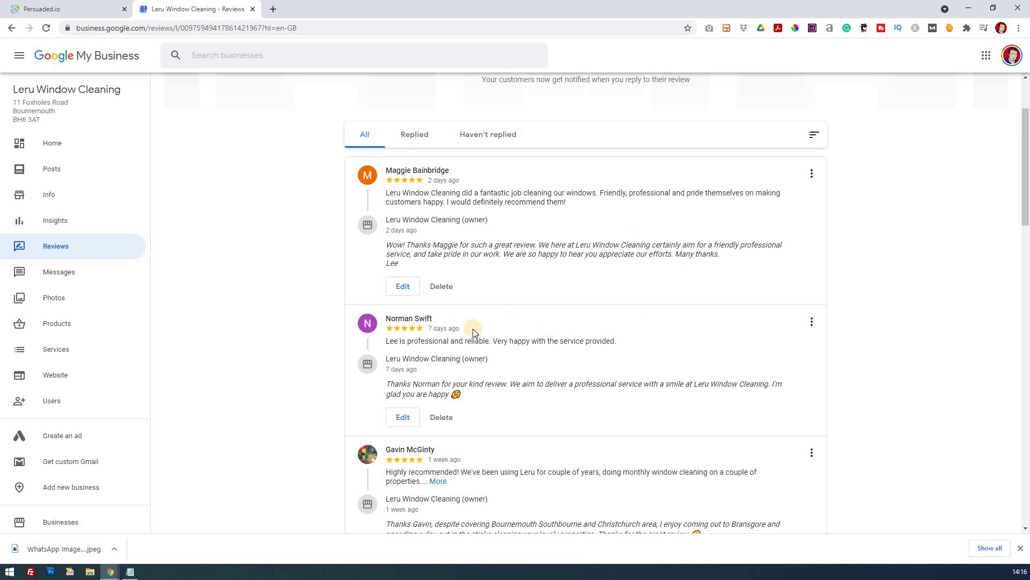
scroll(587, 340, down, 3)
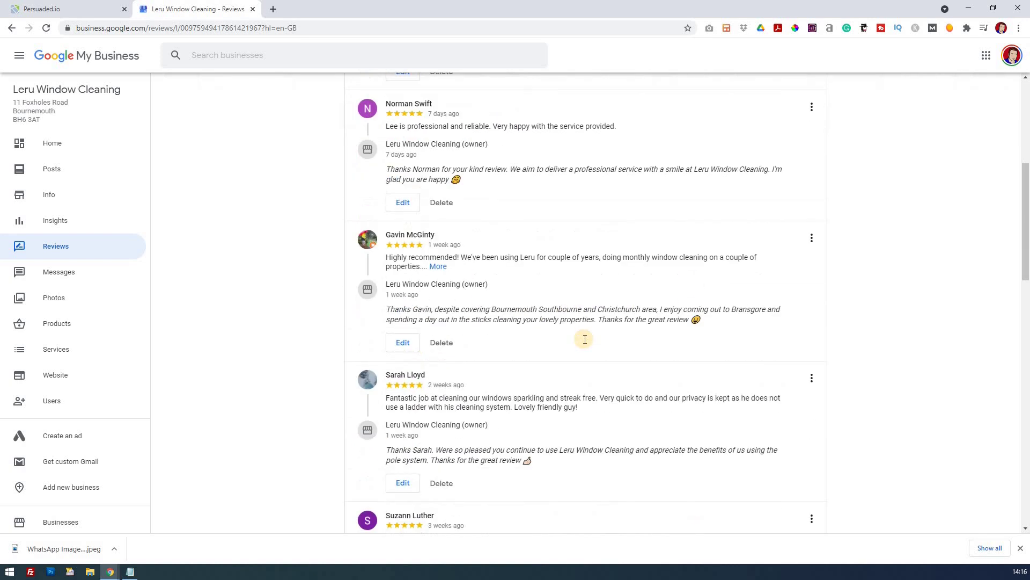
scroll(585, 342, down, 2)
scroll(585, 342, up, 1)
scroll(585, 340, up, 1)
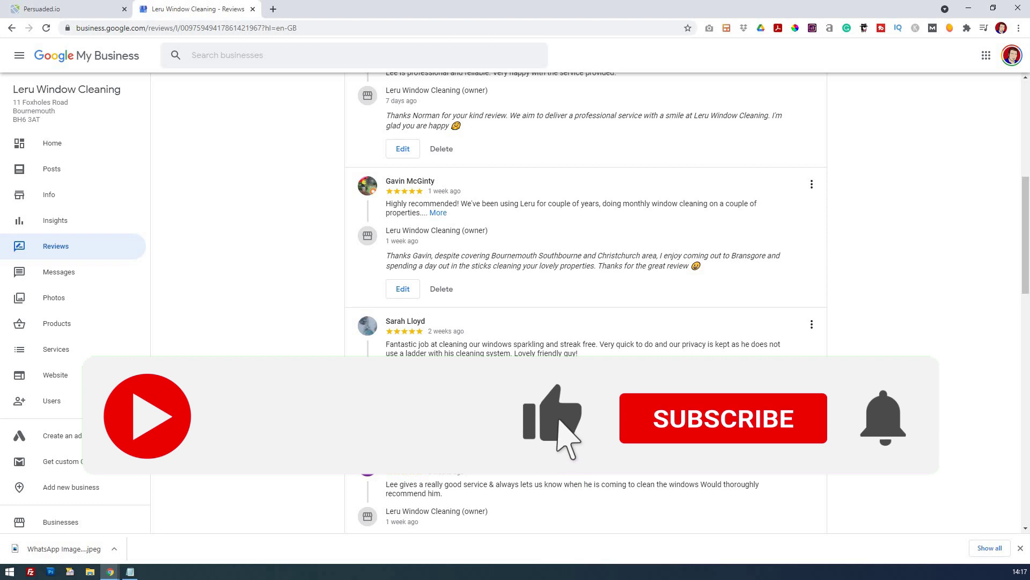
scroll(503, 266, up, 1)
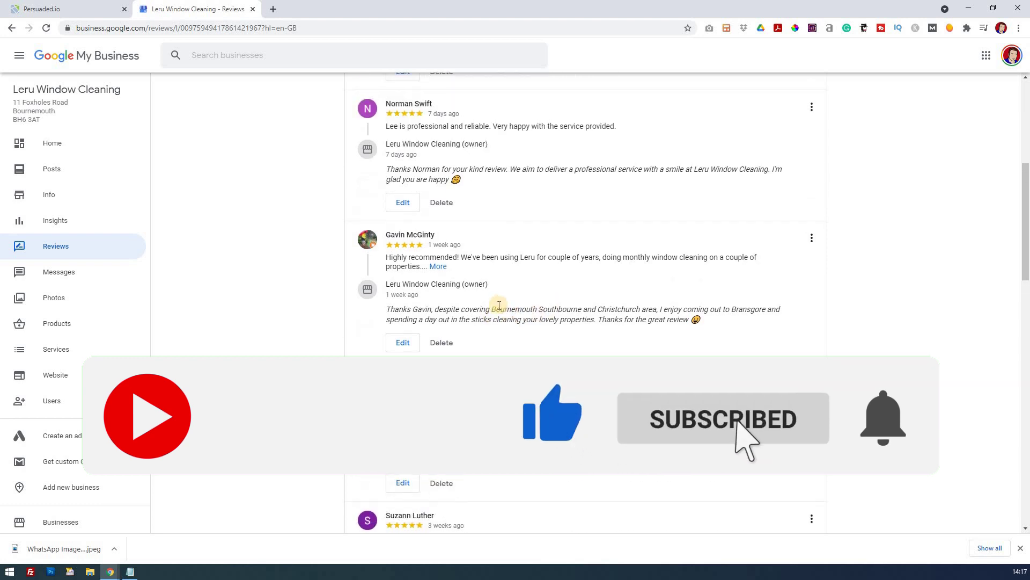
drag(491, 308, 587, 309)
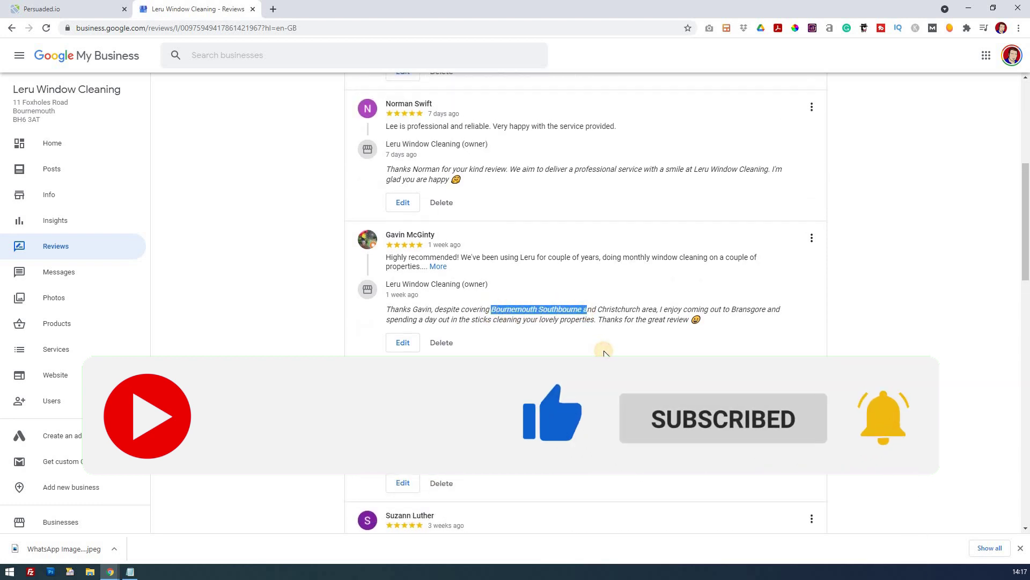
scroll(604, 355, down, 2)
scroll(607, 347, down, 2)
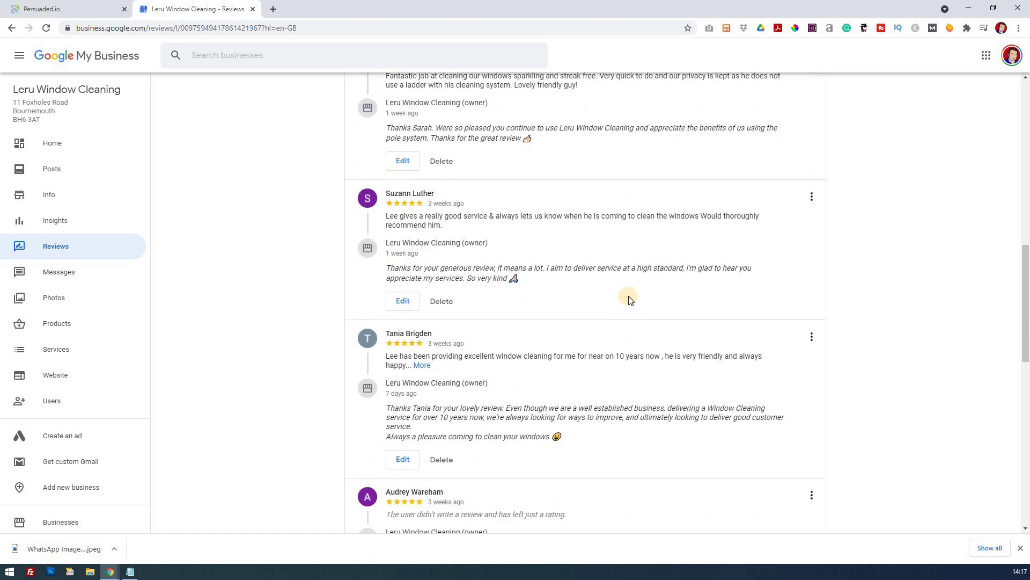
Step: Highlight phrases in Suzann's, Tania's and Sue's owner replies while reading the reviews
drag(635, 268, 690, 268)
drag(600, 268, 640, 269)
scroll(652, 304, down, 1)
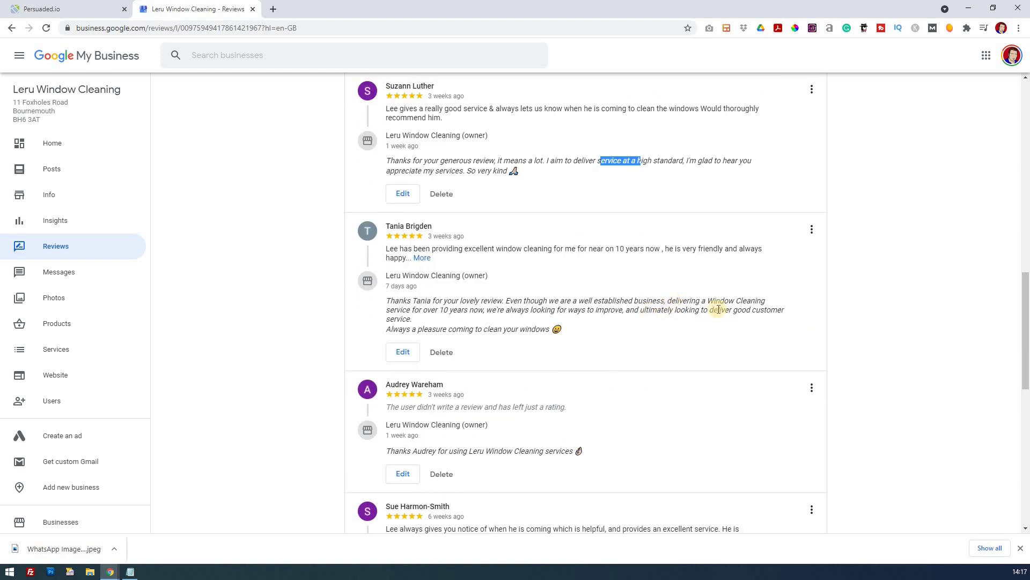
drag(759, 309, 754, 309)
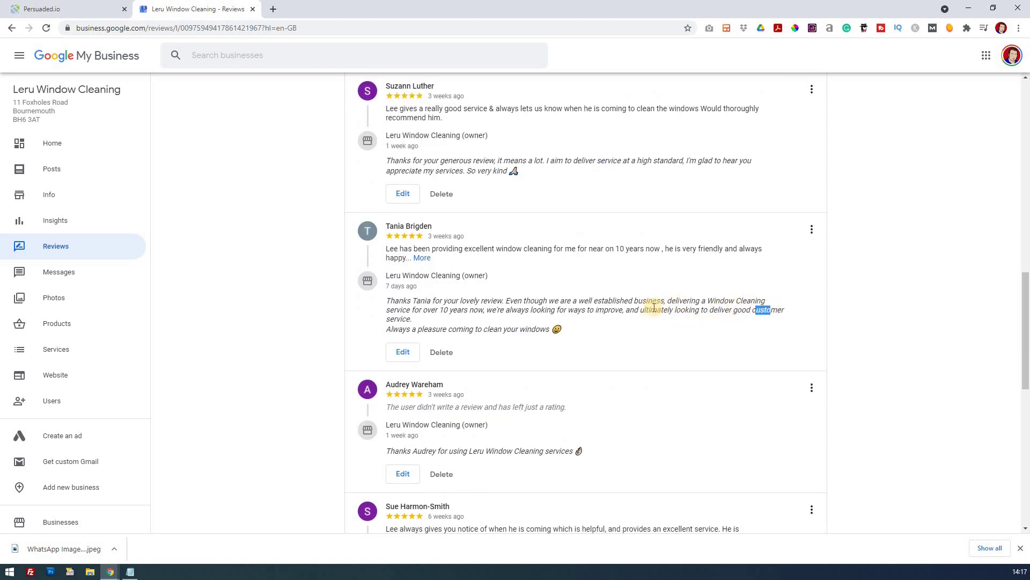
scroll(502, 339, down, 1)
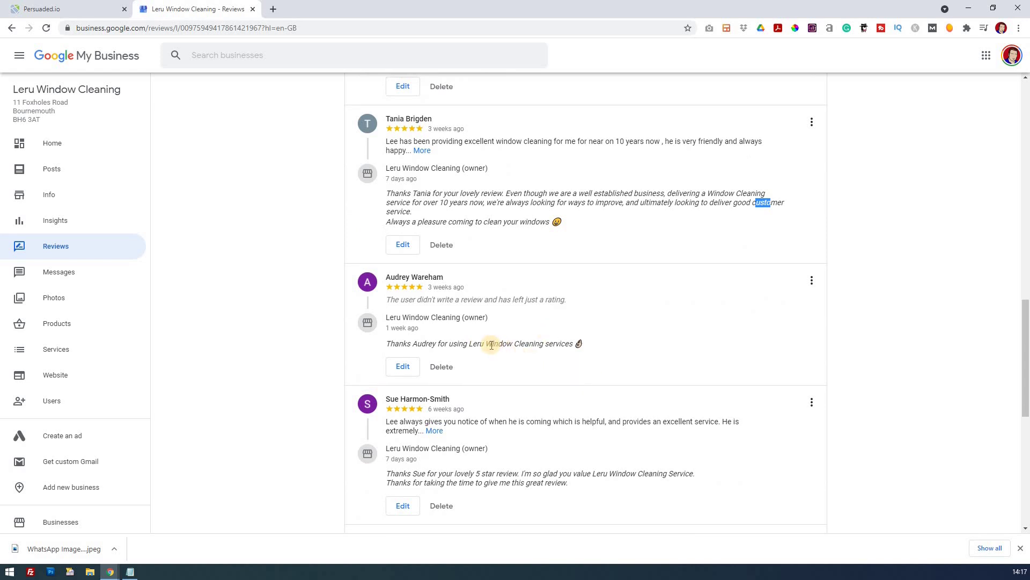
scroll(524, 358, down, 1)
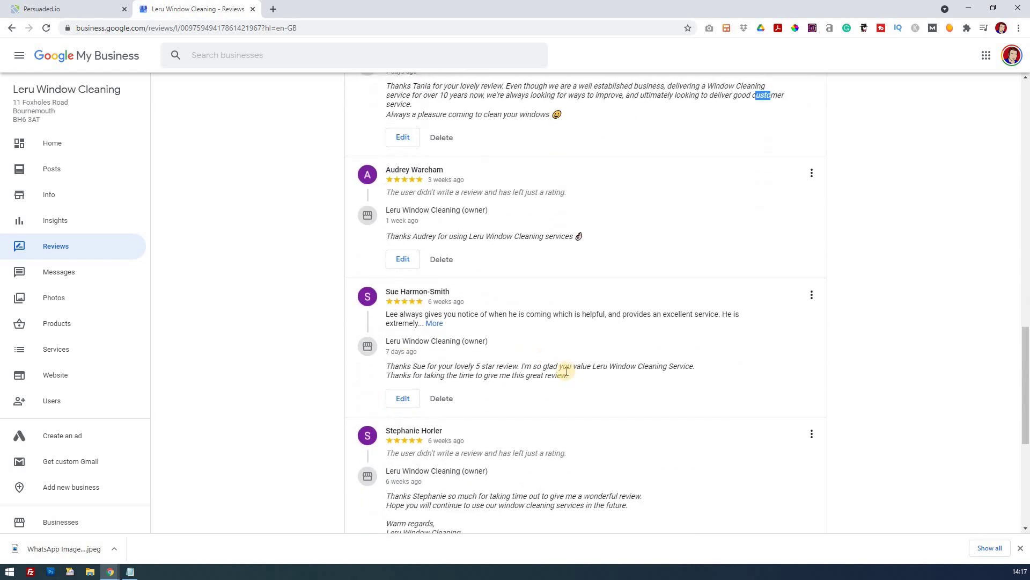
double_click(604, 366)
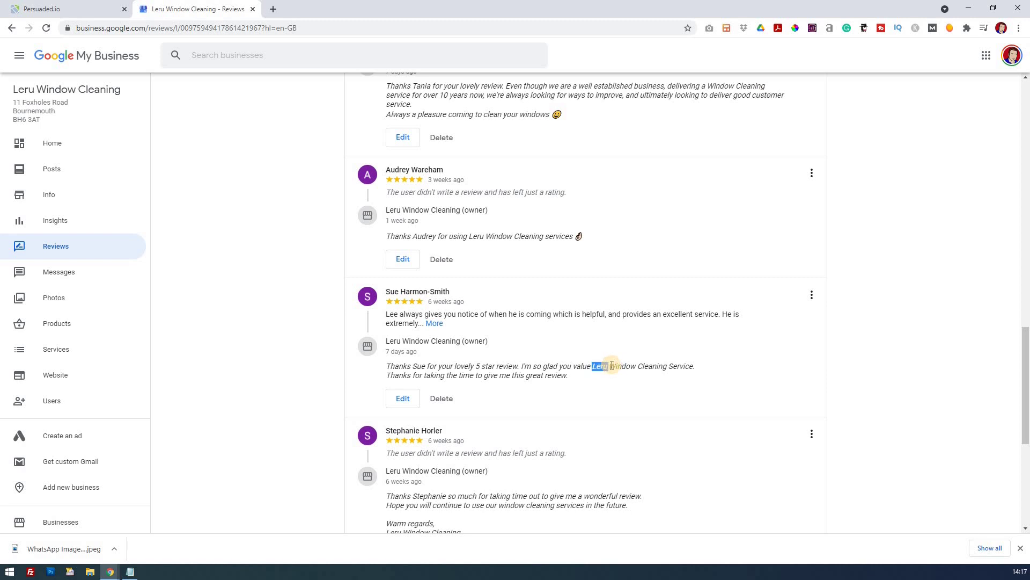
mouse_move(607, 366)
mouse_down()
mouse_move(643, 365)
mouse_move(567, 365)
mouse_up()
scroll(562, 364, down, 2)
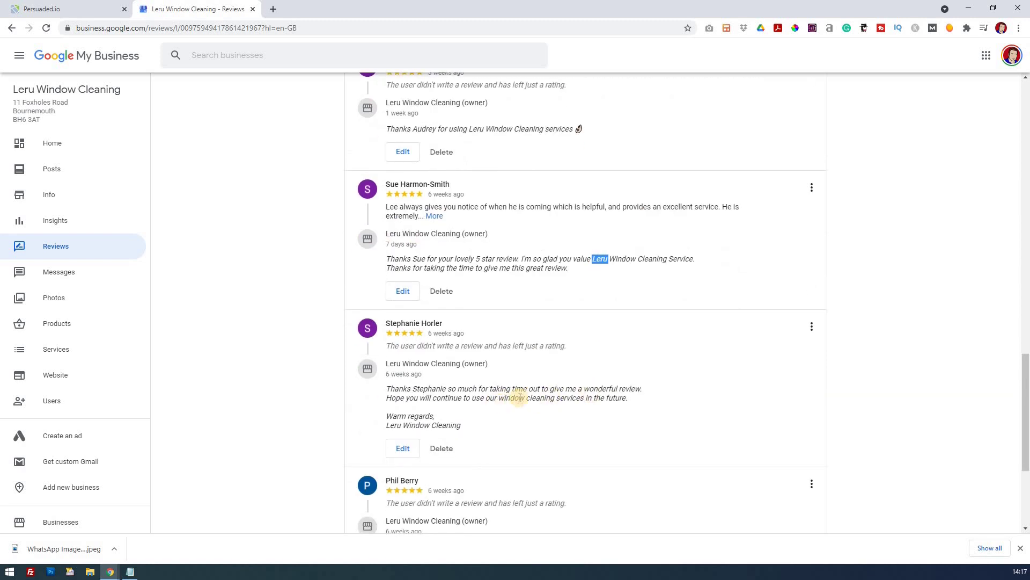
scroll(586, 435, down, 3)
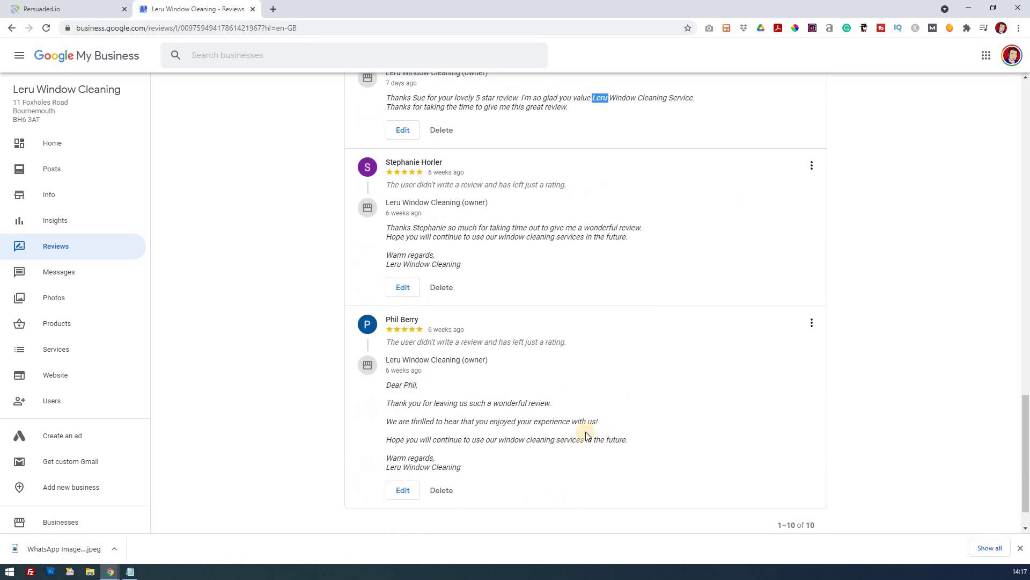
scroll(596, 428, up, 5)
scroll(595, 427, up, 5)
scroll(596, 427, up, 5)
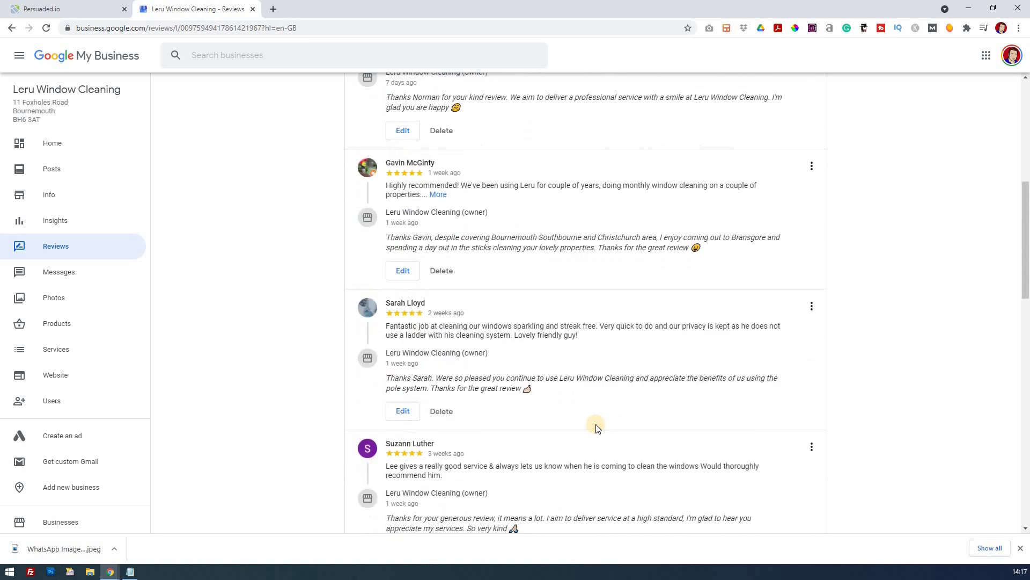
scroll(595, 427, up, 5)
scroll(596, 427, up, 3)
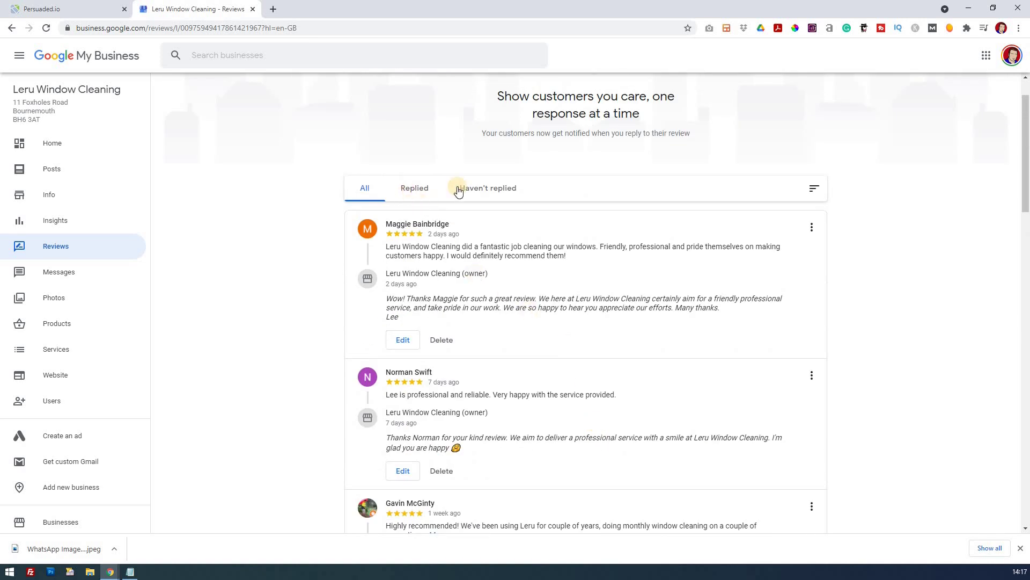
click(502, 189)
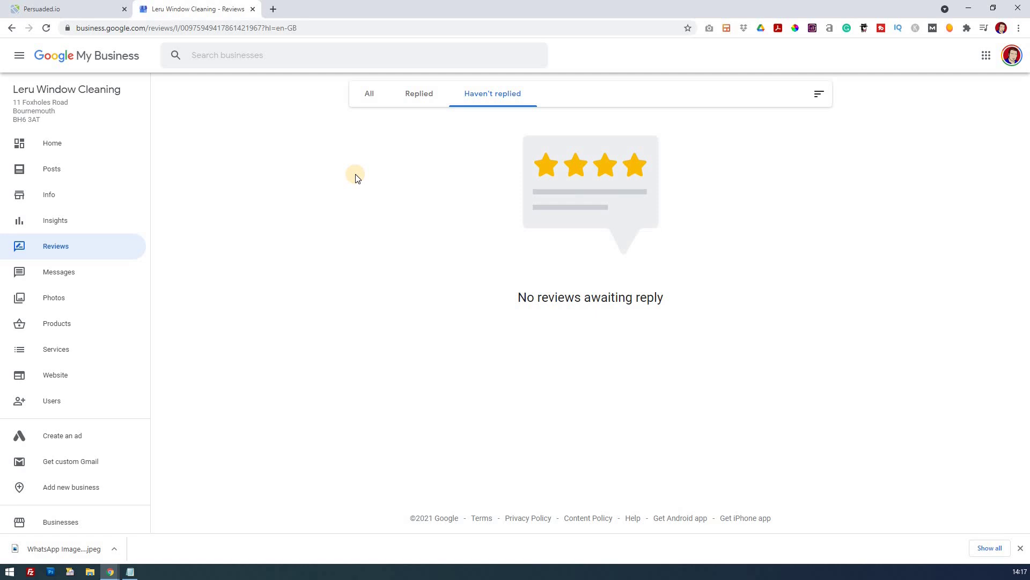
click(54, 247)
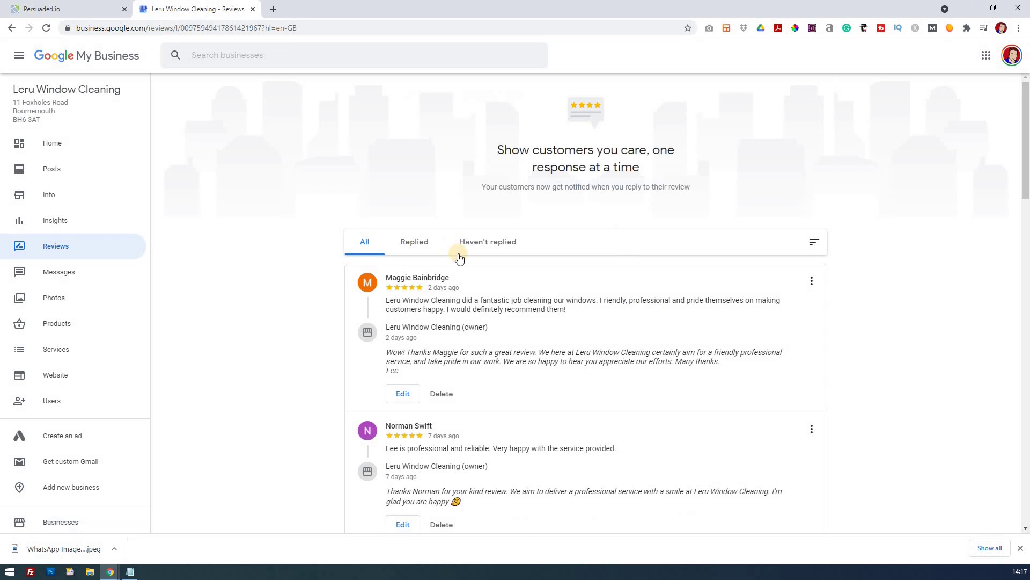
scroll(459, 257, down, 2)
scroll(460, 260, down, 2)
scroll(472, 306, down, 1)
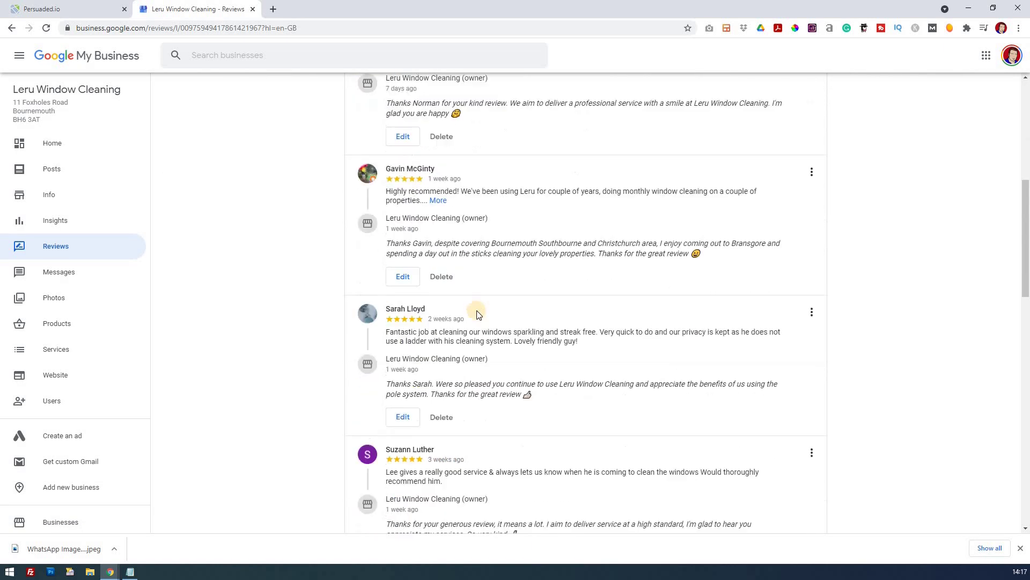
scroll(476, 311, down, 1)
scroll(477, 315, down, 3)
scroll(478, 314, down, 2)
scroll(477, 312, down, 3)
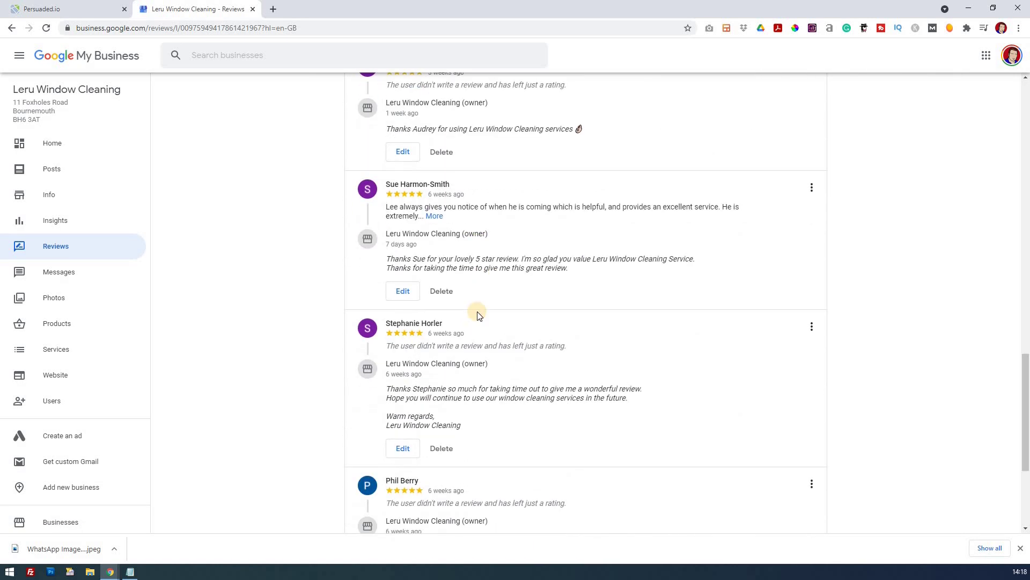
scroll(477, 313, down, 3)
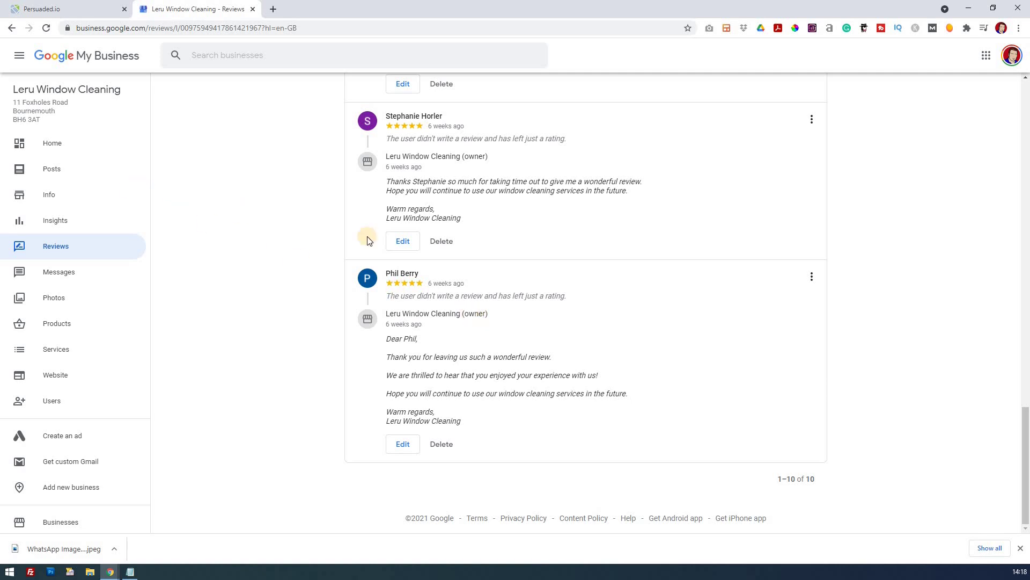
scroll(291, 240, up, 10)
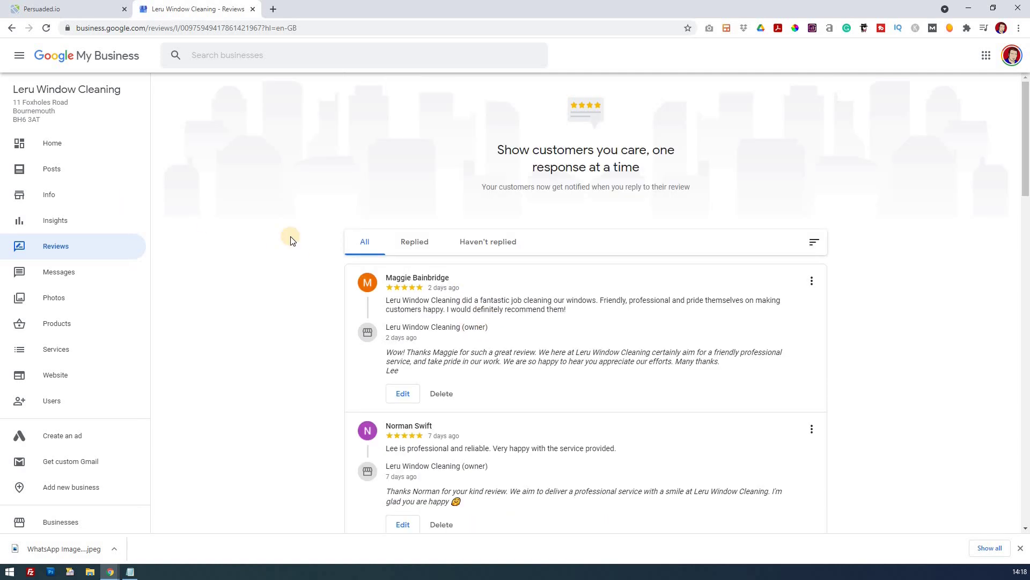